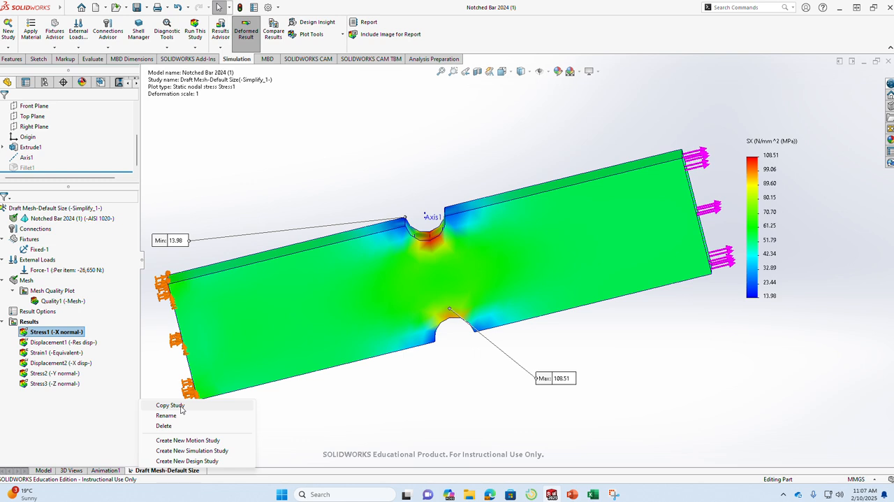
Start a static copy of the Draft Mesh-Default Size study and name it "High Quality - Coarse Size".
{"action": "left_click", "coordinate": [170, 405]}
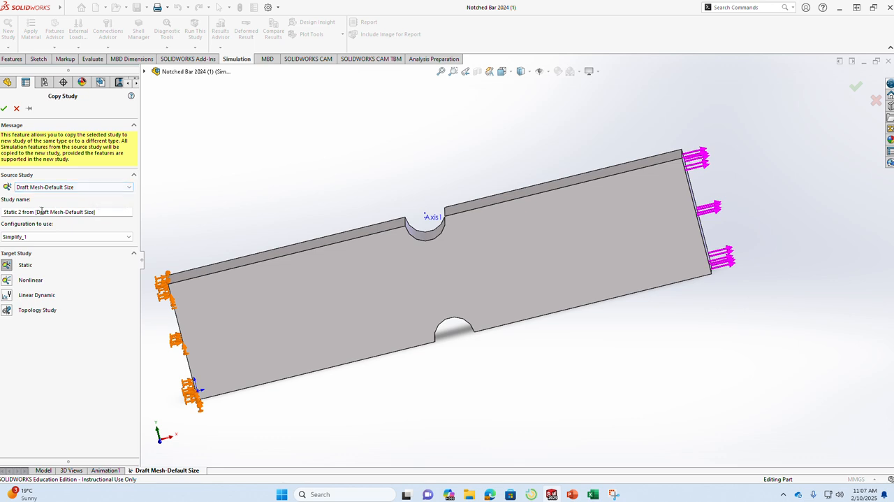
{"action": "left_click_drag", "start_coordinate": [43, 211], "coordinate": [3, 211]}
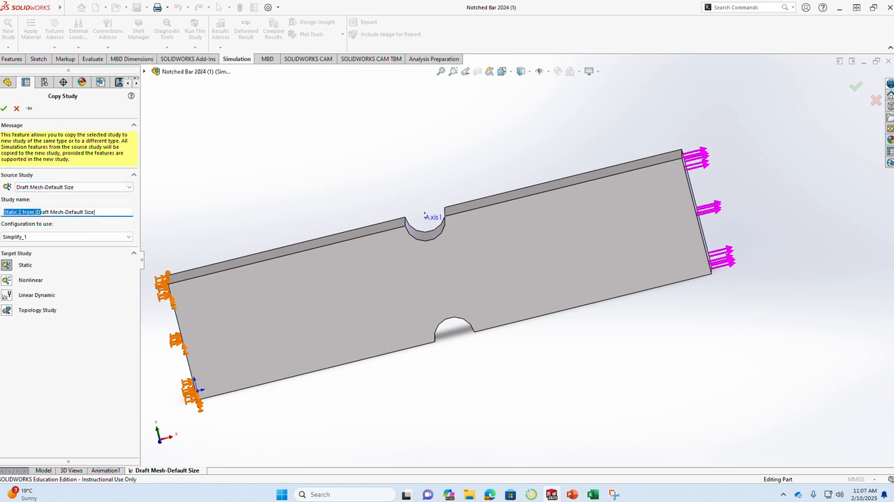
{"action": "key", "text": "Delete"}
{"action": "key", "text": "Delete"}
{"action": "key", "text": "Delete"}
{"action": "key", "text": "Delete"}
{"action": "key", "text": "Delete"}
{"action": "key", "text": "Delete"}
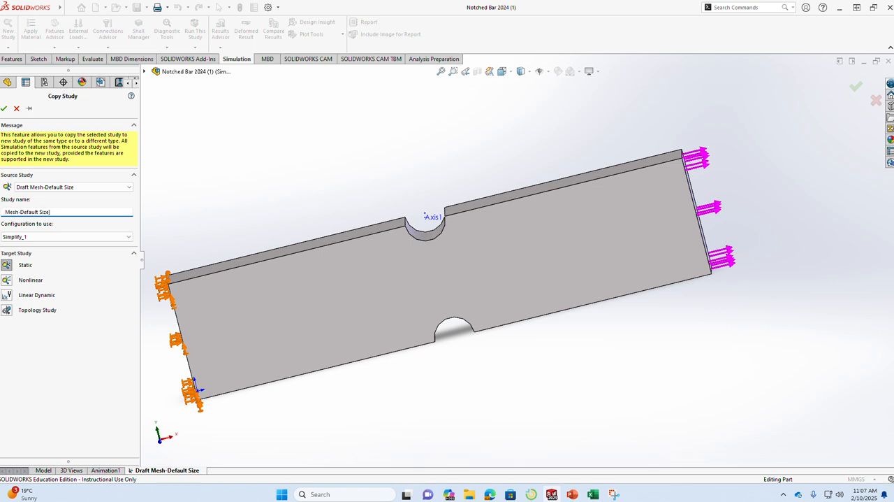
{"action": "type", "text": "Coarse"}
{"action": "left_click_drag", "start_coordinate": [37, 212], "coordinate": [67, 212]}
{"action": "key", "text": "BackSpace"}
{"action": "type", "text": "High Quality -"}
{"action": "key", "text": "BackSpace"}
{"action": "key", "text": "BackSpace"}
{"action": "key", "text": "BackSpace"}
{"action": "key", "text": "BackSpace"}
{"action": "key", "text": "BackSpace"}
{"action": "type", "text": "Size"}
Copy the new study name to the clipboard and create the copied study.
{"action": "left_click_drag", "start_coordinate": [75, 212], "coordinate": [2, 211]}
{"action": "right_click", "coordinate": [23, 211]}
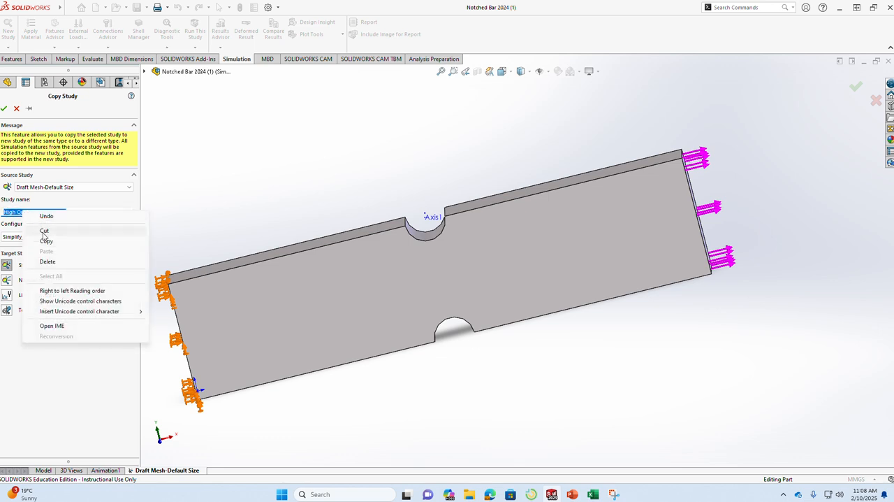
{"action": "left_click", "coordinate": [46, 237]}
{"action": "left_click", "coordinate": [70, 380]}
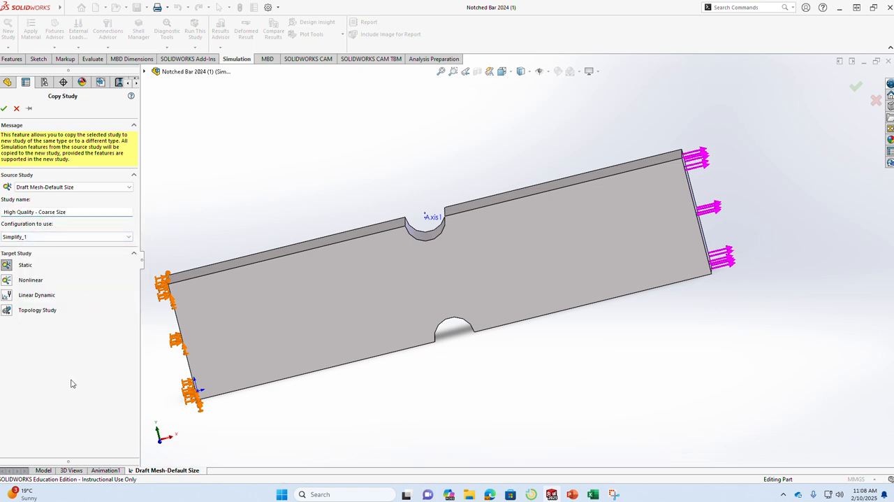
{"action": "left_click", "coordinate": [4, 110]}
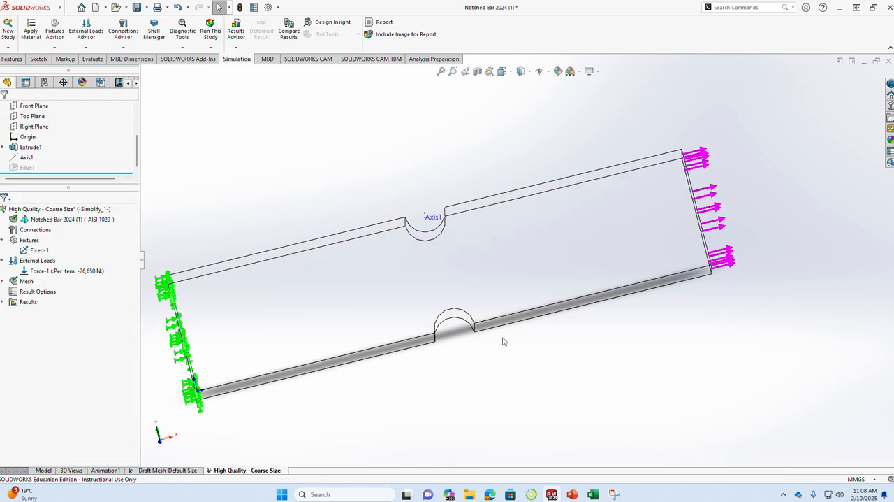
Review the fixture, external force and result plots carried over into the copied study.
{"action": "left_click", "coordinate": [37, 250]}
{"action": "left_click", "coordinate": [46, 276]}
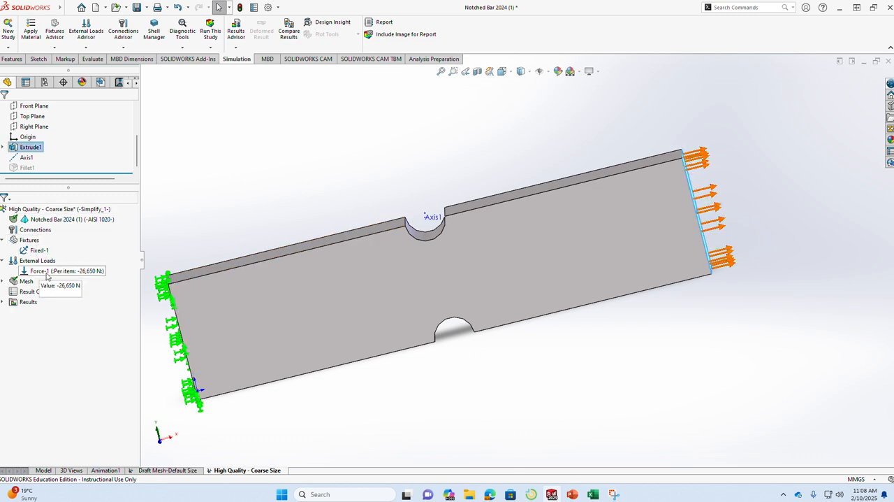
{"action": "left_click", "coordinate": [2, 302]}
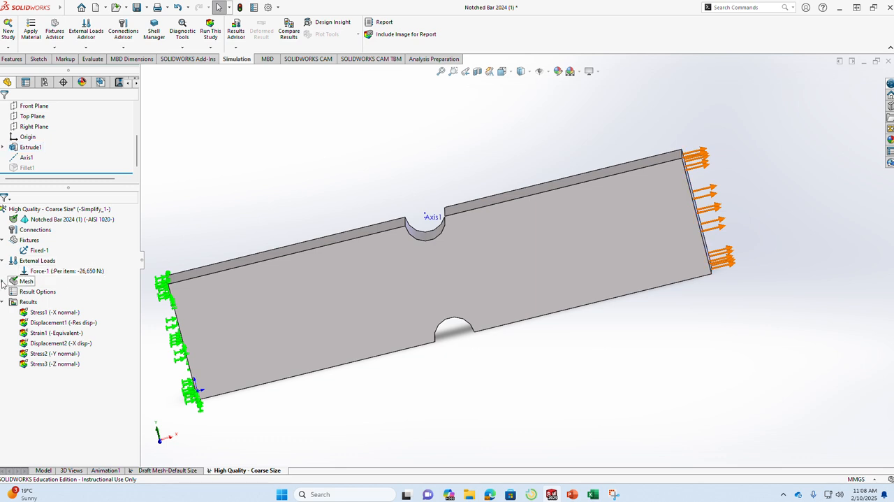
Start remeshing the copied study, accepting deletion of its results, and set the standard mesh to the coarsest density with mesh parameters enabled.
{"action": "left_click", "coordinate": [4, 281]}
{"action": "right_click", "coordinate": [28, 282]}
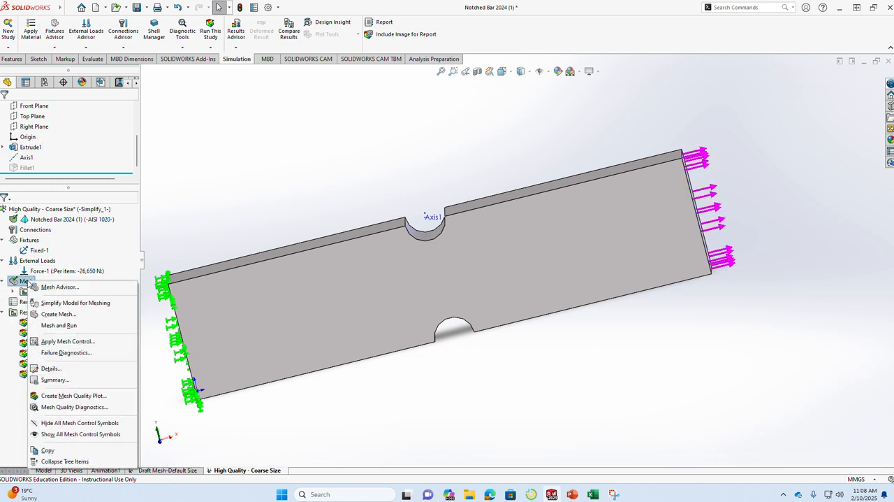
{"action": "left_click", "coordinate": [62, 314]}
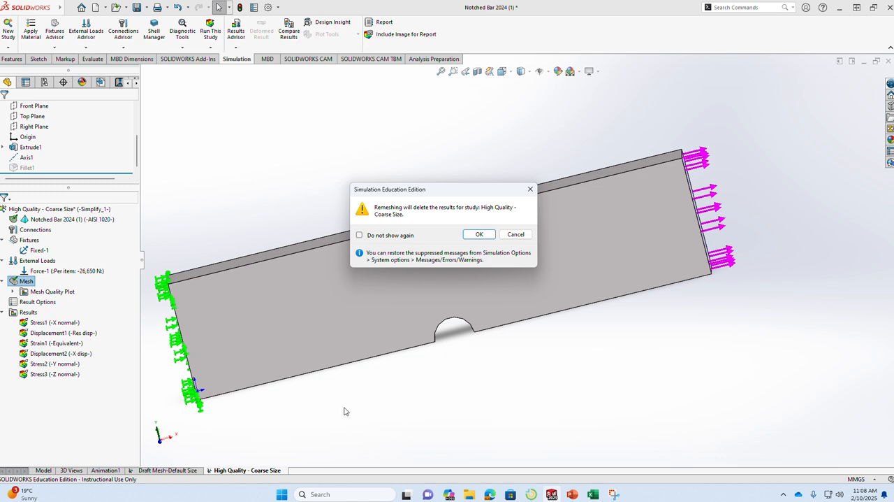
{"action": "left_click", "coordinate": [479, 235]}
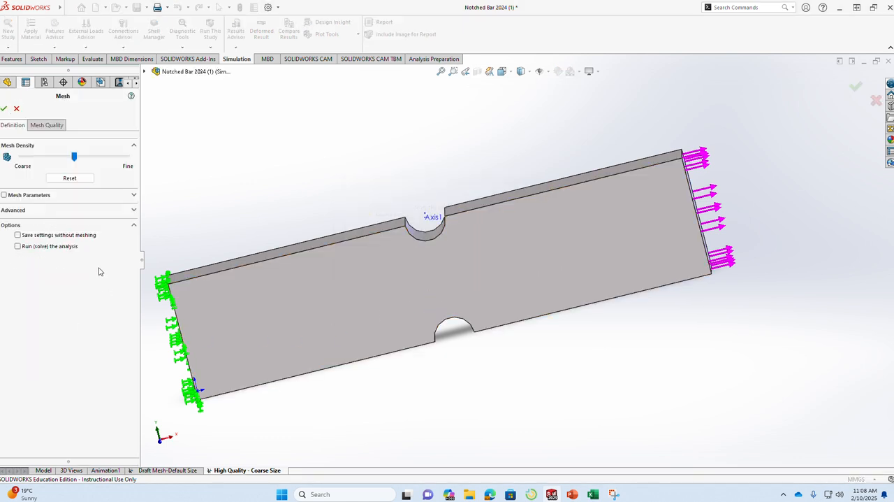
{"action": "left_click", "coordinate": [133, 197]}
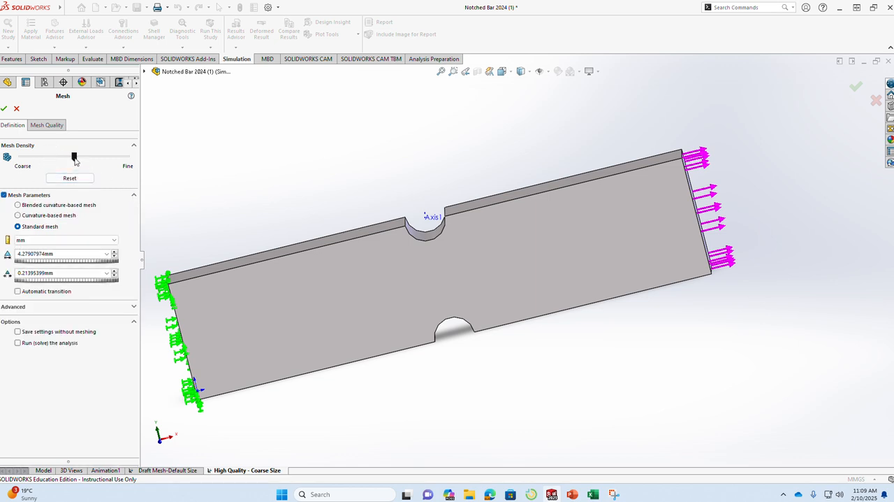
{"action": "left_click_drag", "start_coordinate": [75, 158], "coordinate": [19, 162]}
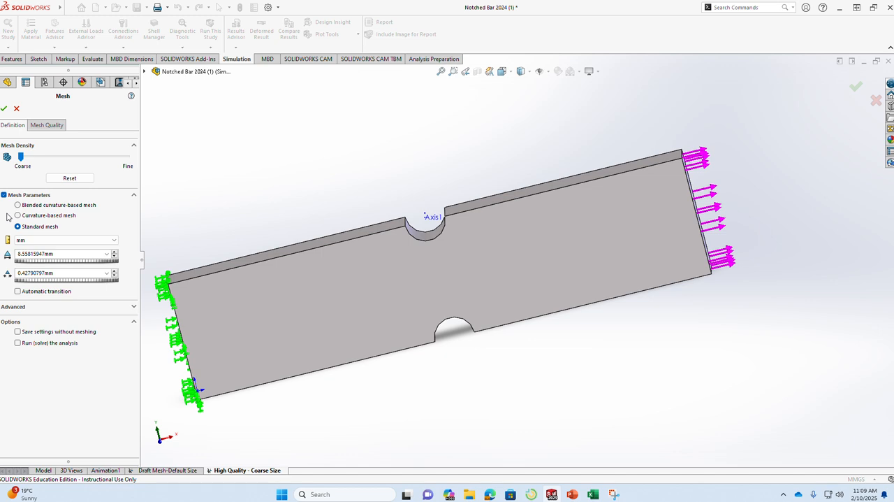
Apply high mesh quality to the Notched Bar body and generate the mesh.
{"action": "left_click", "coordinate": [50, 126]}
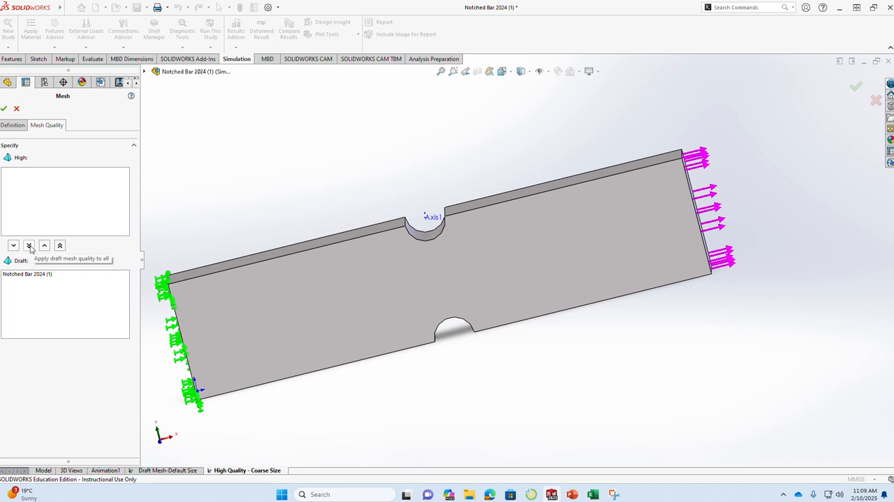
{"action": "left_click", "coordinate": [60, 246]}
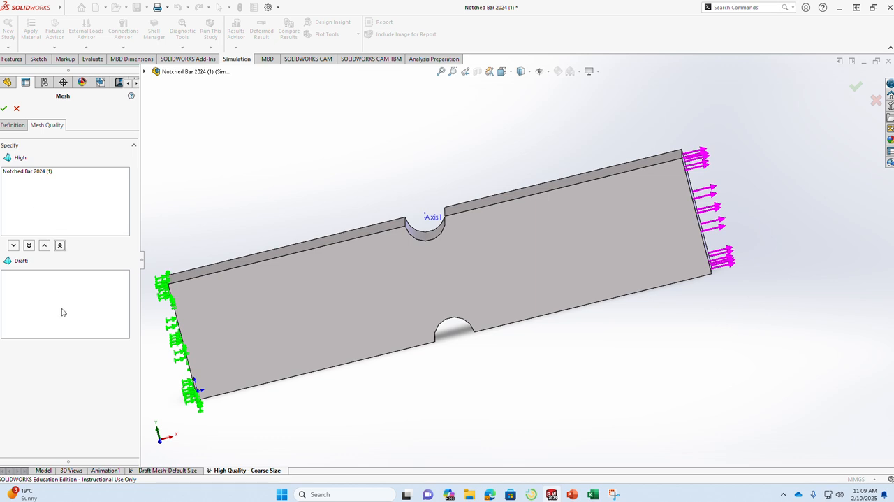
{"action": "left_click", "coordinate": [29, 172]}
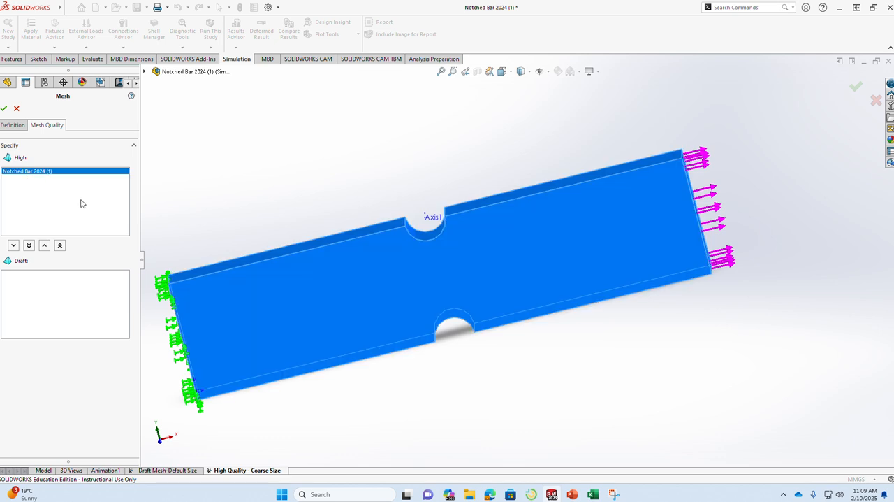
{"action": "left_click", "coordinate": [11, 125]}
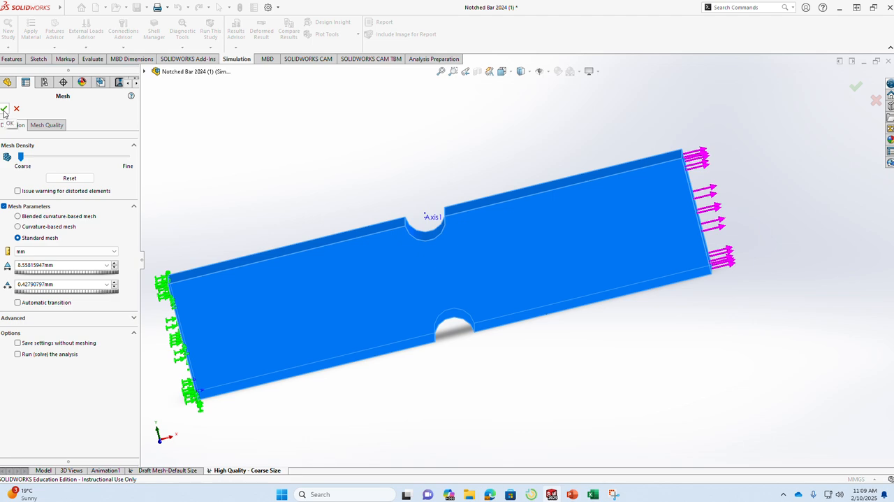
{"action": "left_click", "coordinate": [4, 110]}
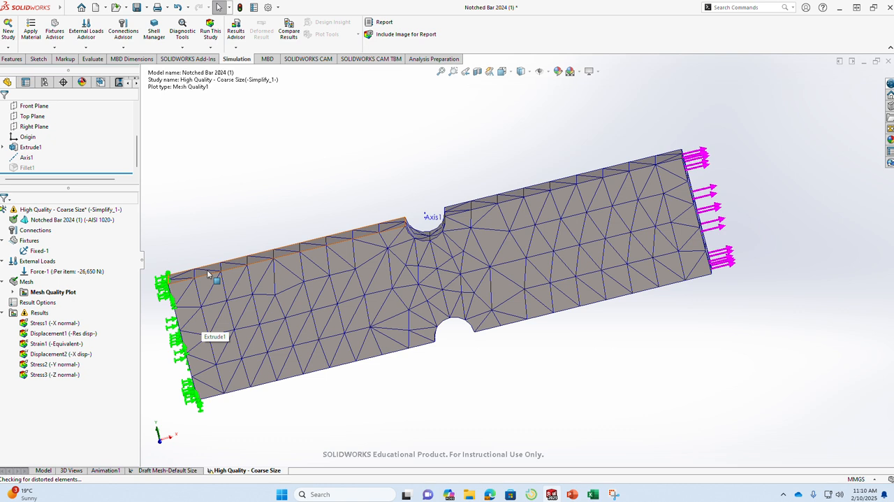
Check the total nodes and total elements in the coarse mesh's details.
{"action": "right_click", "coordinate": [26, 282]}
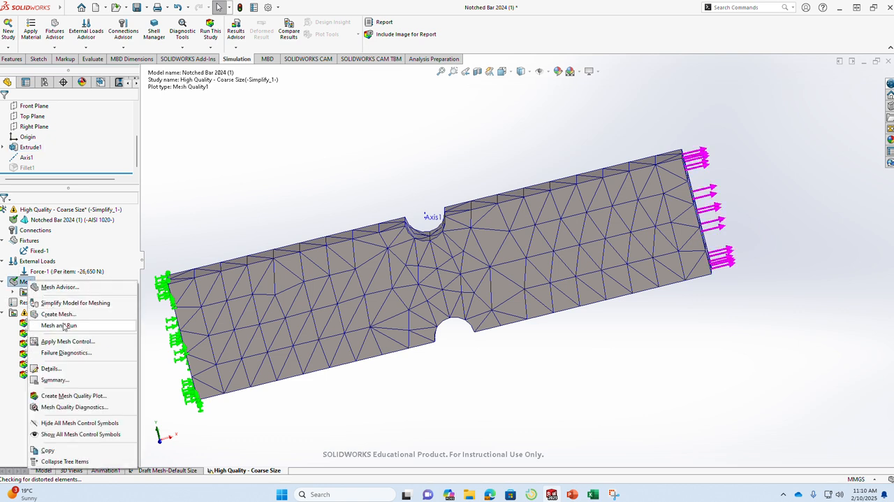
{"action": "left_click", "coordinate": [50, 368]}
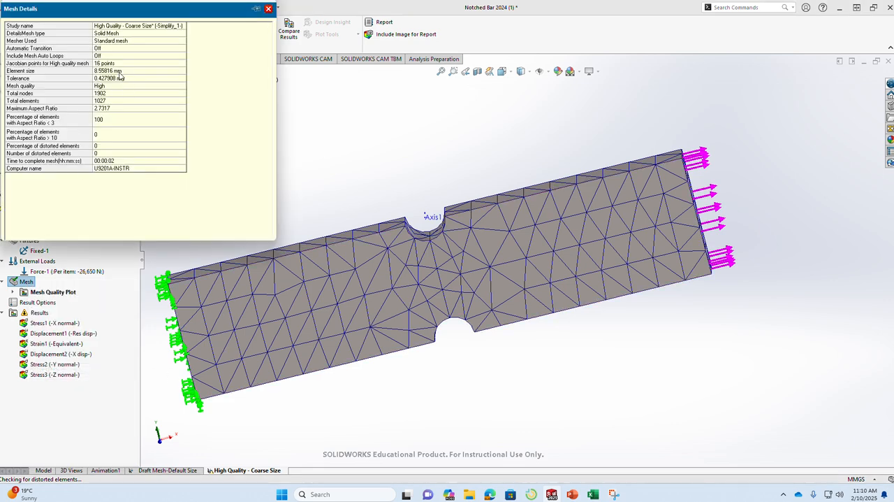
{"action": "left_click", "coordinate": [109, 95]}
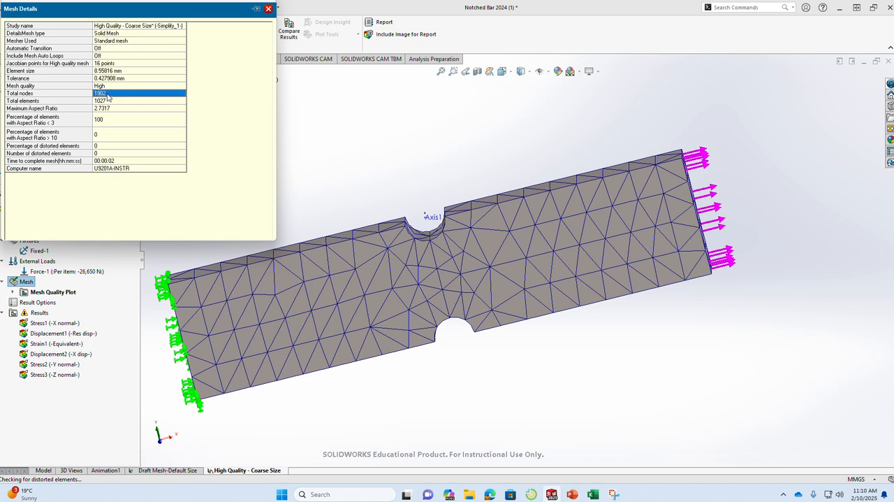
{"action": "left_click", "coordinate": [109, 102]}
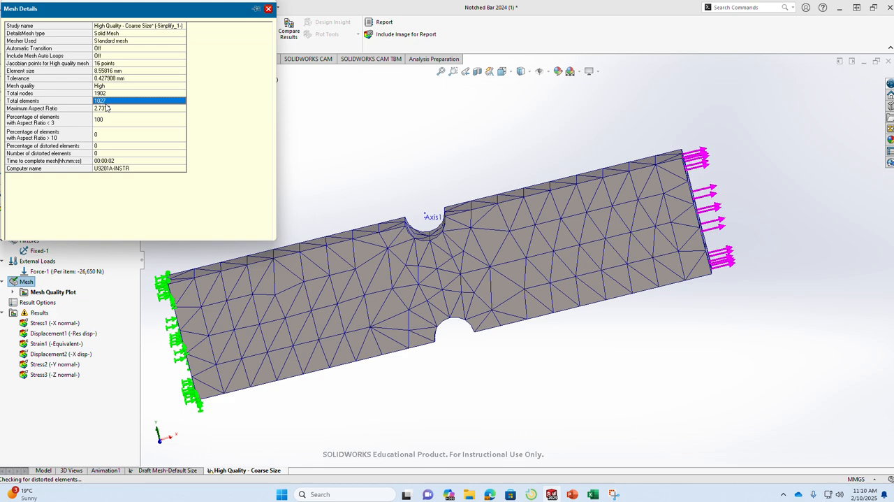
Switch to the Mesh Convergence FEA workbook in Excel and enter 1027 as the element count in the Coarse Mesh-high quality row.
{"action": "key", "text": "alt+Tab"}
{"action": "key", "text": "alt+Tab"}
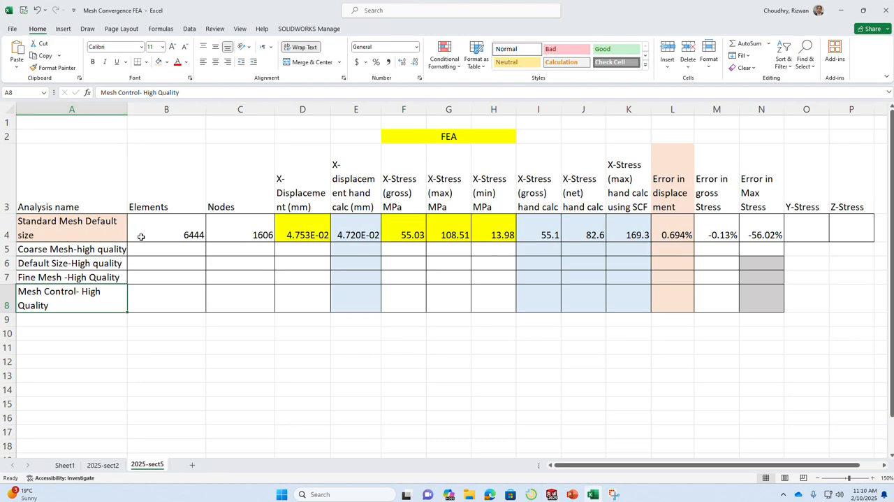
{"action": "left_click", "coordinate": [183, 249]}
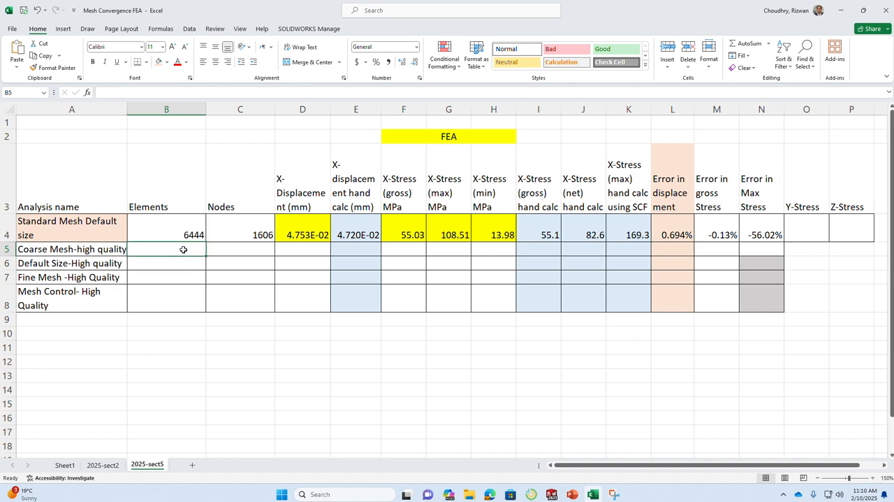
{"action": "type", "text": "1027"}
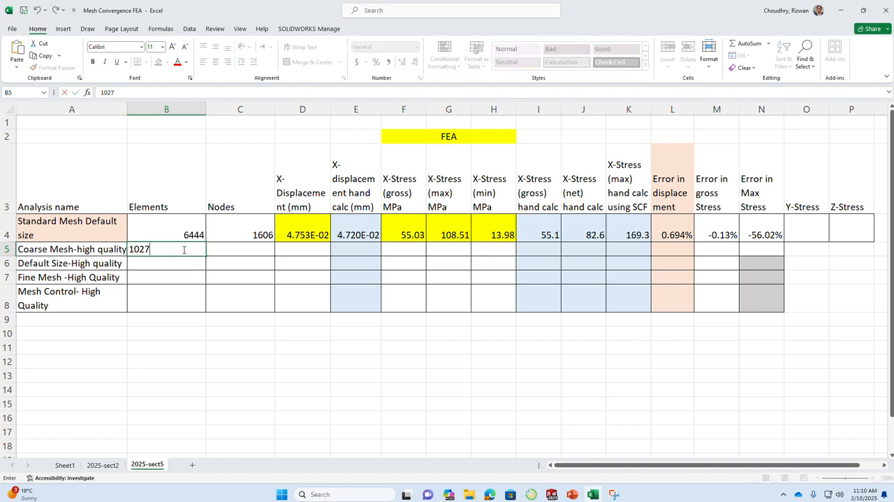
{"action": "left_click", "coordinate": [236, 245]}
Look up the total nodes in the SOLIDWORKS mesh details and enter 1902 under Nodes in Excel's Coarse Mesh-high quality row.
{"action": "key", "text": "alt+Tab"}
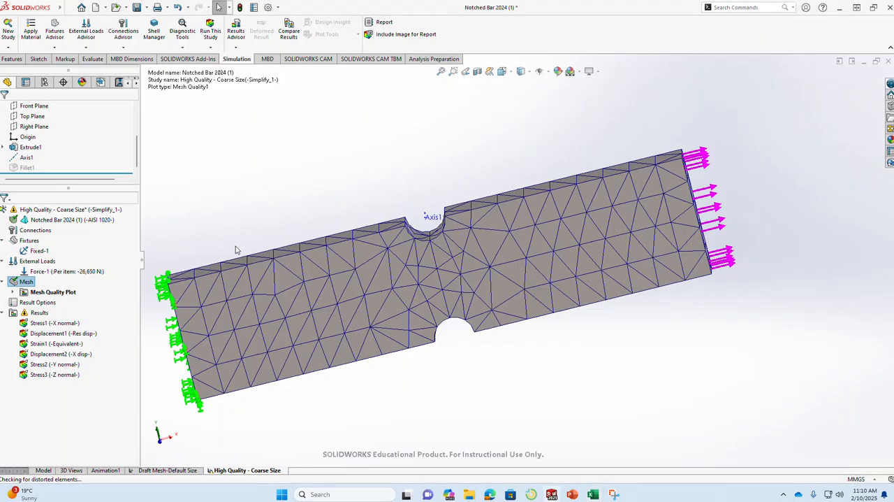
{"action": "right_click", "coordinate": [28, 281]}
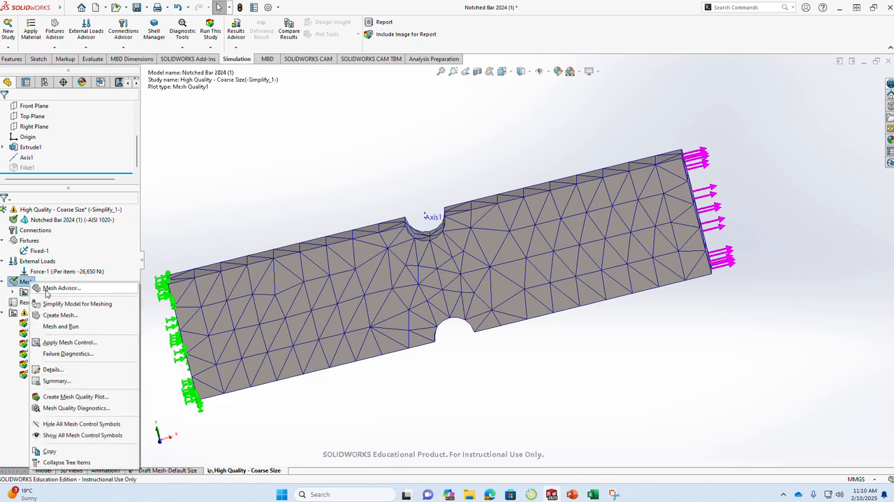
{"action": "left_click", "coordinate": [53, 370]}
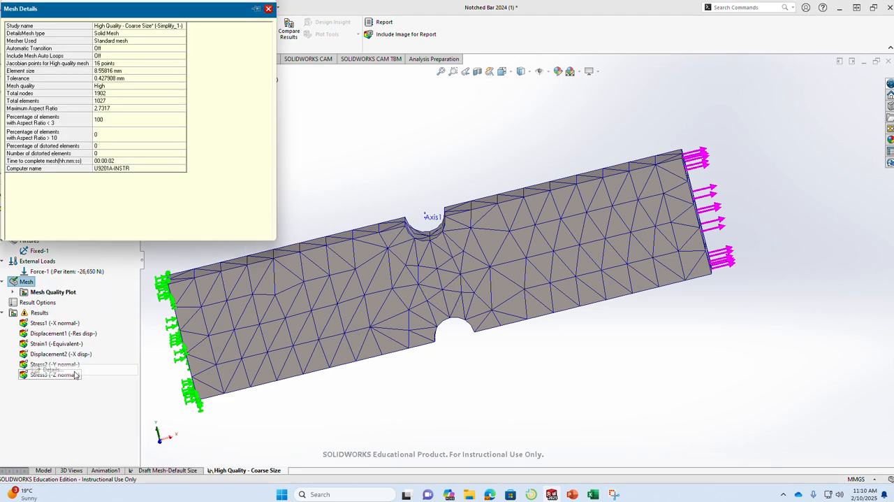
{"action": "left_click", "coordinate": [107, 93]}
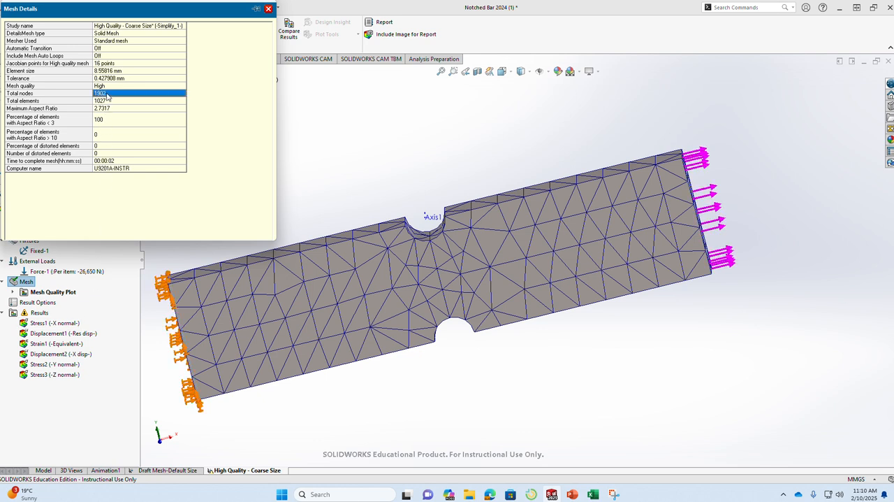
{"action": "key", "text": "alt+Tab"}
{"action": "type", "text": "1"}
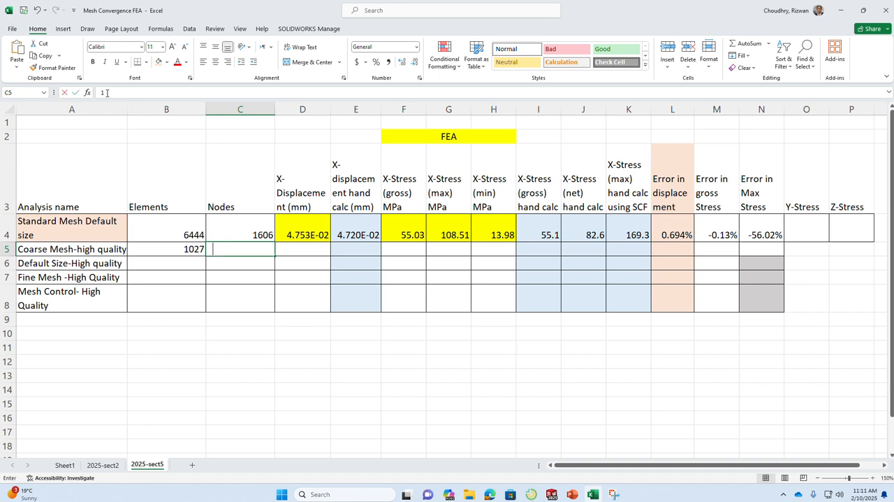
{"action": "type", "text": "902"}
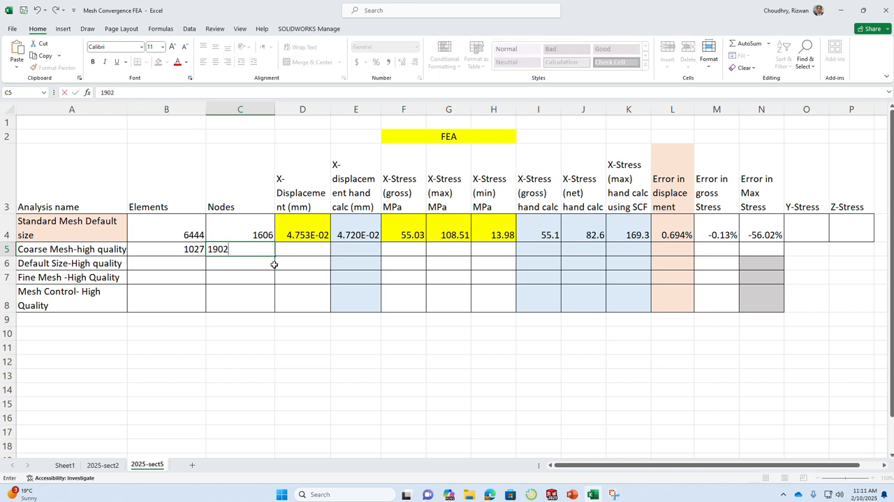
{"action": "key", "text": "Return"}
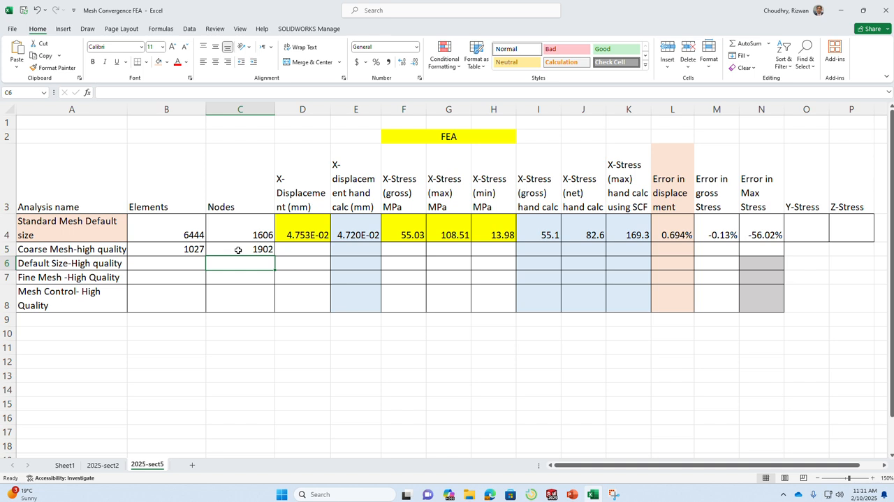
{"action": "left_click", "coordinate": [321, 298]}
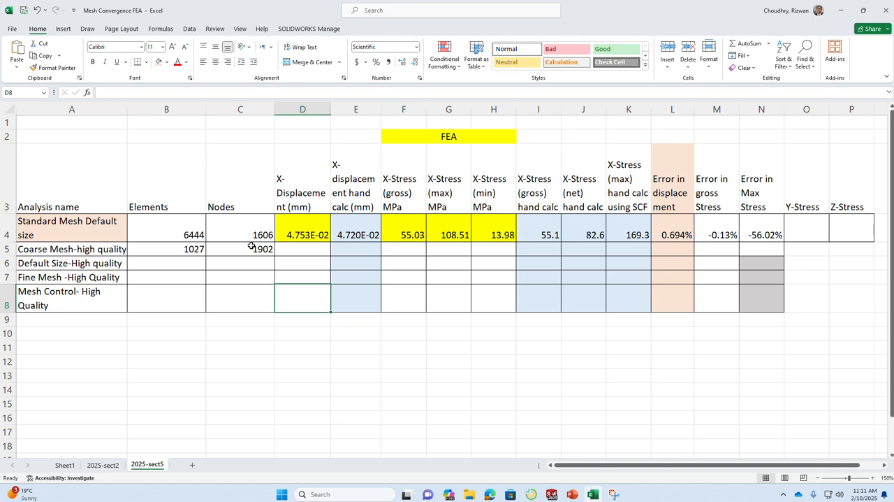
Switch back to SOLIDWORKS and run the High Quality - Coarse Size study.
{"action": "key", "text": "alt+Tab"}
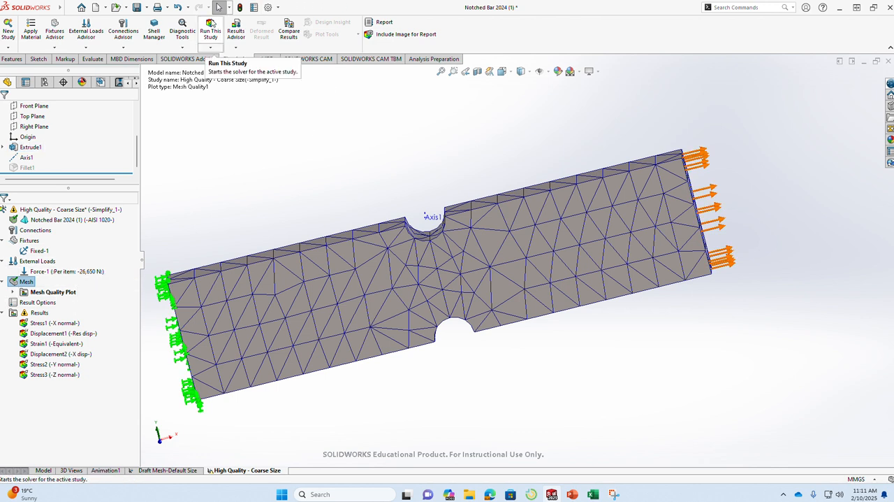
{"action": "left_click", "coordinate": [210, 32]}
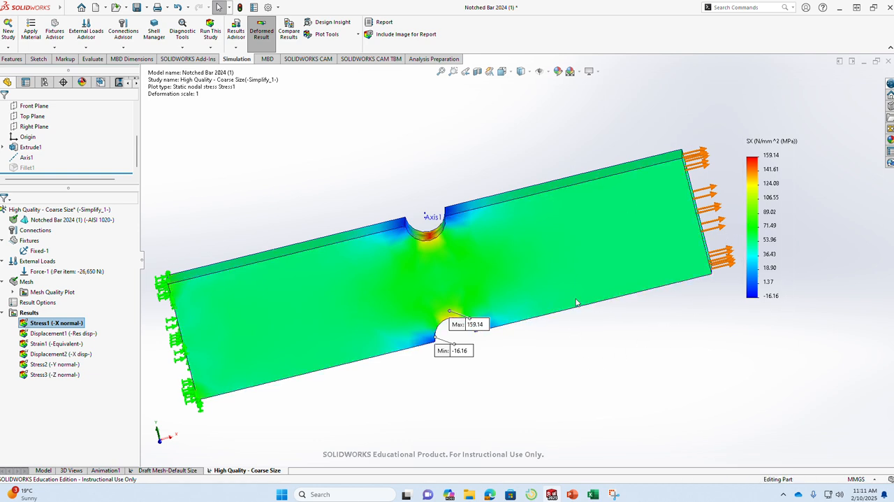
Move the maximum X-stress callout clear of the lower notch and examine the stress at the notch from the other side.
{"action": "left_click_drag", "start_coordinate": [480, 324], "coordinate": [613, 355]}
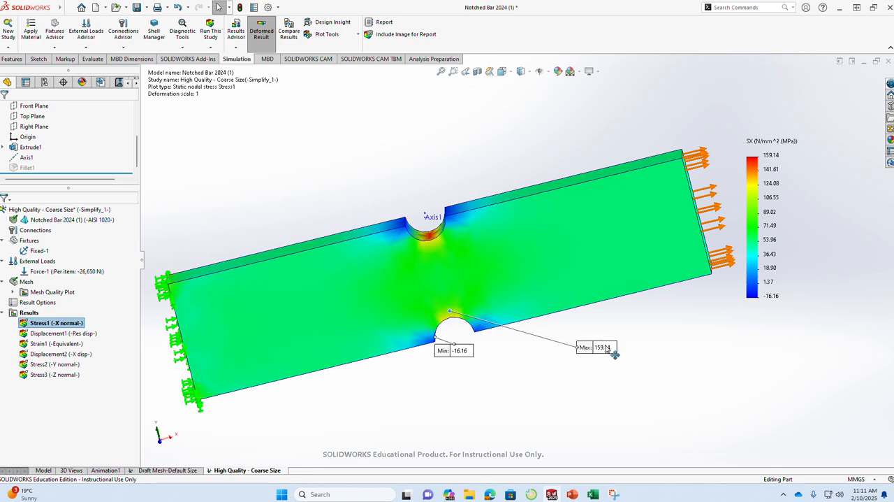
{"action": "middle_click_drag", "start_coordinate": [380, 377], "coordinate": [532, 363]}
{"action": "middle_click_drag", "start_coordinate": [304, 343], "coordinate": [334, 385]}
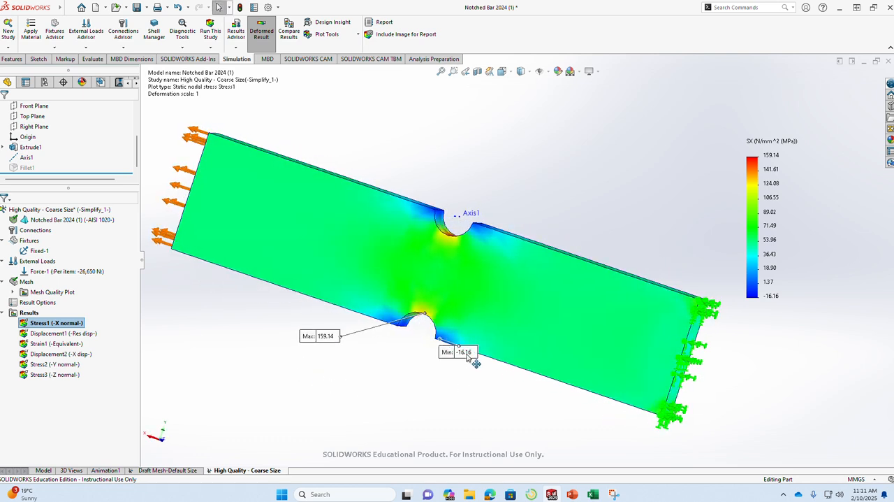
Switch to Excel and enter the peak X-stress 159.14 under X-Stress (max) in the Coarse Mesh-high quality row.
{"action": "left_click", "coordinate": [595, 495]}
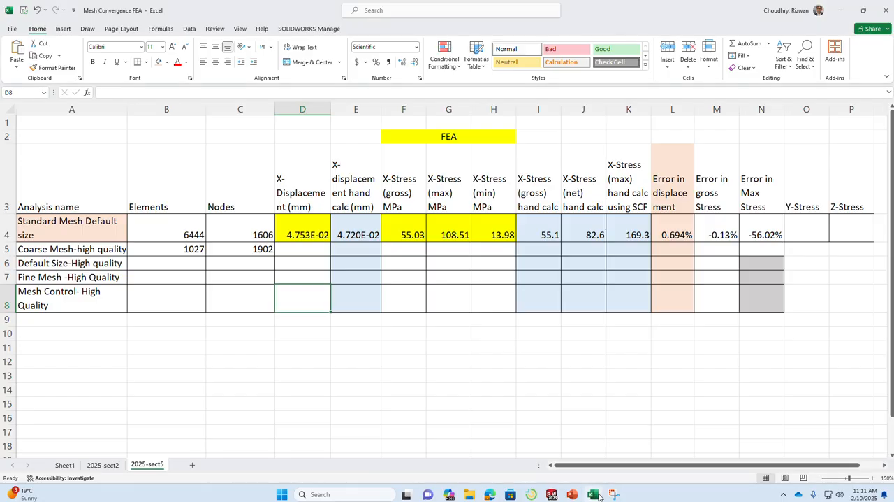
{"action": "left_click", "coordinate": [462, 250]}
{"action": "double_click", "coordinate": [462, 249]}
{"action": "type", "text": "159"}
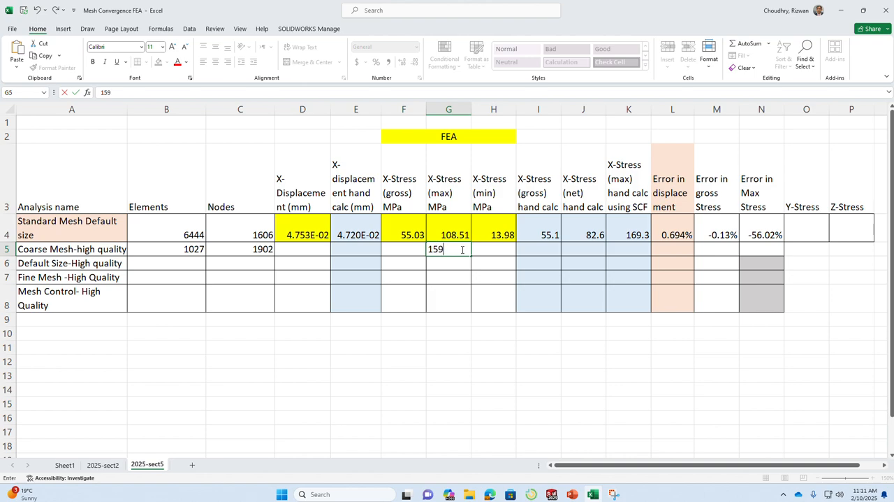
{"action": "key", "text": "alt+Tab"}
{"action": "key", "text": "alt+Tab"}
{"action": "key", "text": "Tab"}
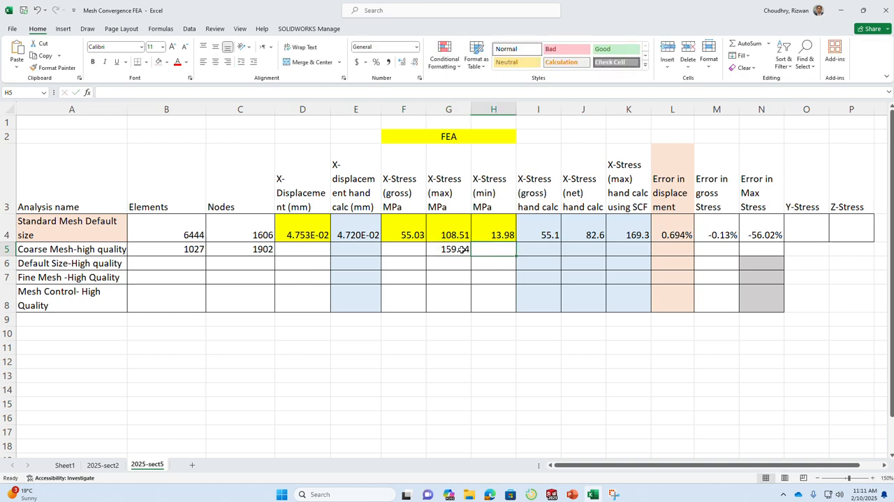
Check the minimum X-stress in SOLIDWORKS and enter -16.16 under X-Stress (min) in Excel's Coarse Mesh-high quality row.
{"action": "key", "text": "alt+Tab"}
{"action": "key", "text": "alt+Tab"}
{"action": "type", "text": "-1"}
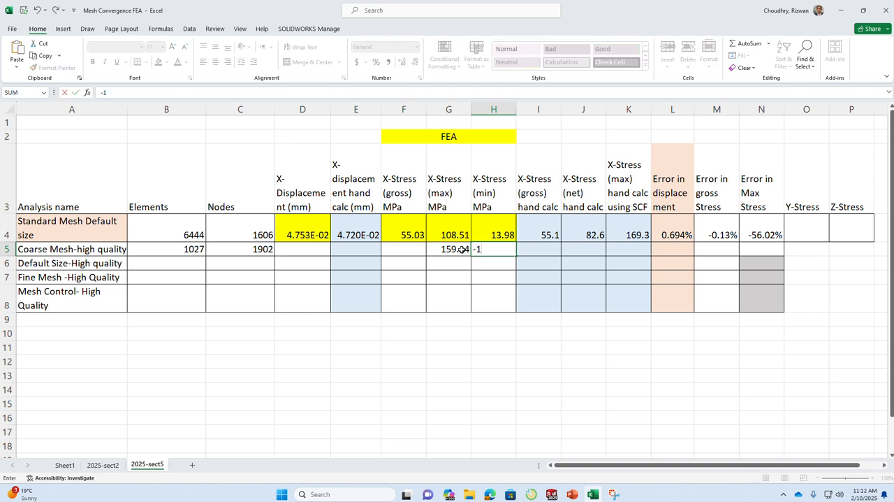
{"action": "type", "text": "6.16"}
{"action": "key", "text": "Return"}
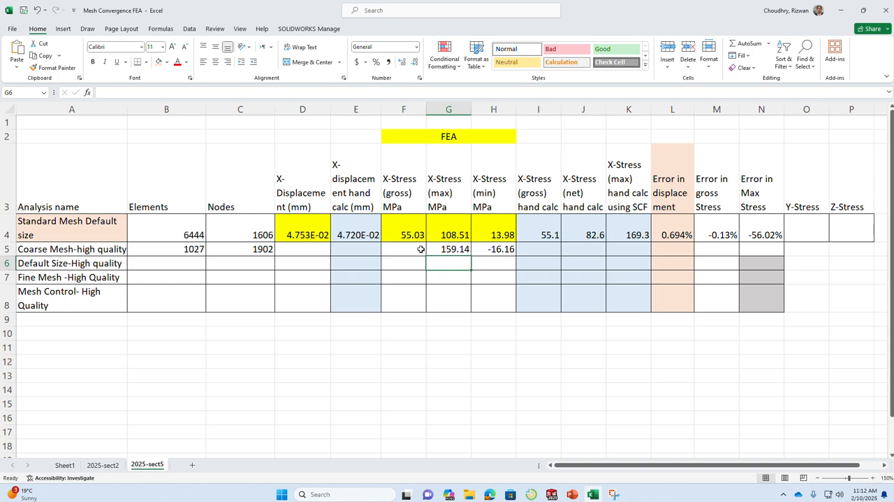
Switch to SOLIDWORKS and probe the X-normal stress on the full-width face near the loaded end, at about 148, 19.1, 0 mm.
{"action": "key", "text": "alt+Tab"}
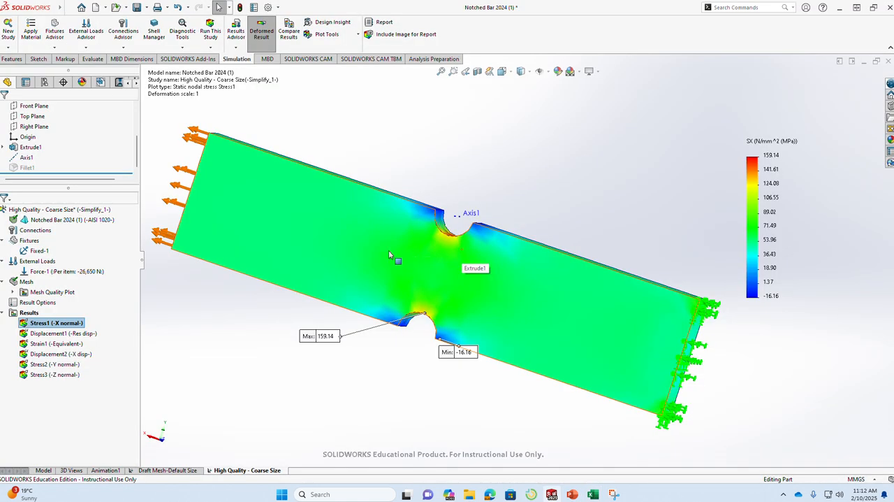
{"action": "left_click", "coordinate": [327, 34]}
{"action": "left_click", "coordinate": [331, 81]}
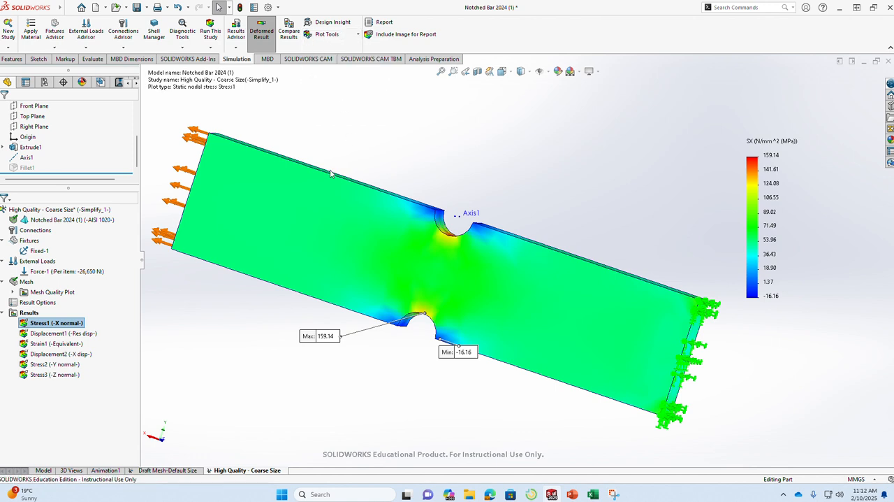
{"action": "left_click", "coordinate": [244, 206]}
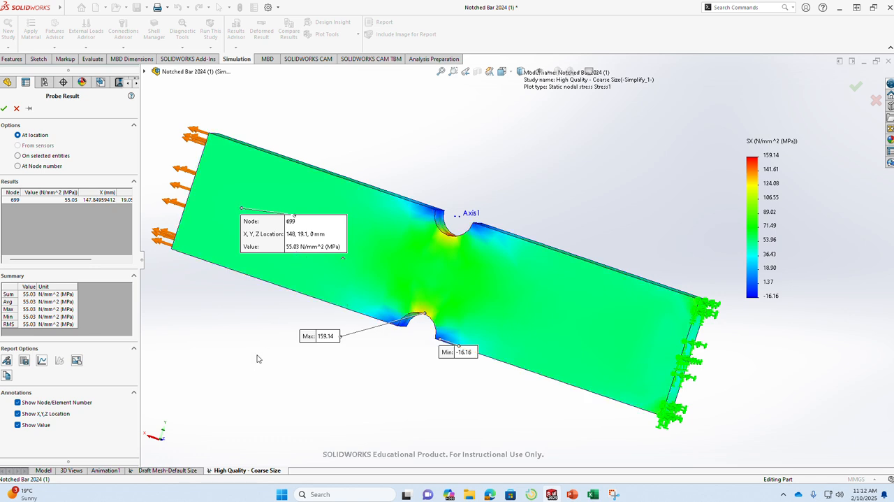
Switch to Excel and enter 55.03 under X-Stress (gross) in the Coarse Mesh-high quality row.
{"action": "key", "text": "alt+Tab"}
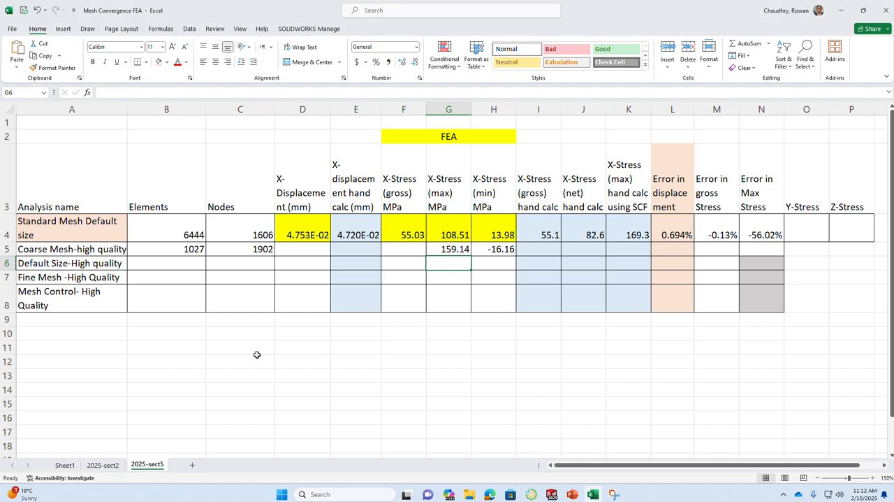
{"action": "left_click", "coordinate": [414, 250]}
{"action": "type", "text": "55.0"}
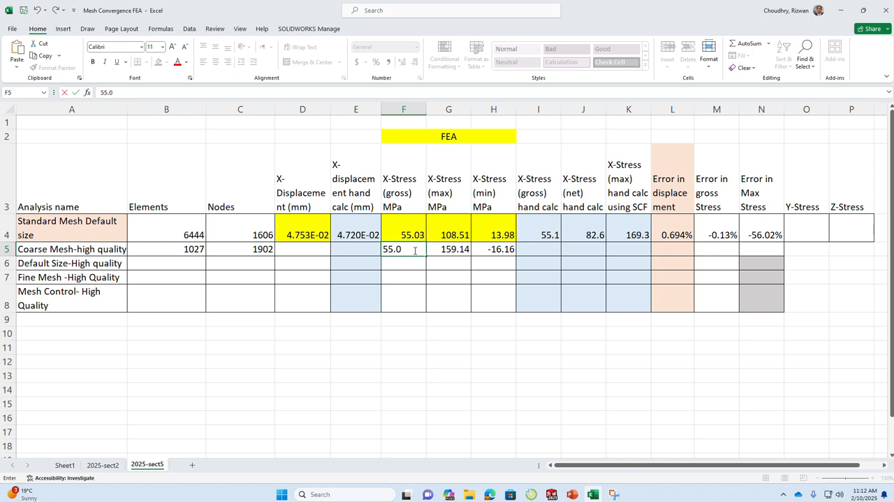
{"action": "type", "text": "3"}
{"action": "key", "text": "Return"}
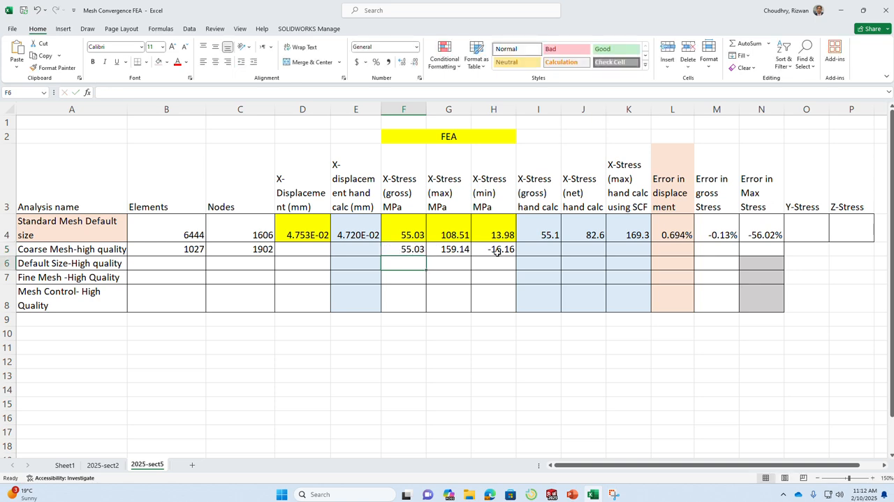
Switch back to SOLIDWORKS, close the stress probe and display the Displacement2 (X disp) plot.
{"action": "key", "text": "alt+Tab"}
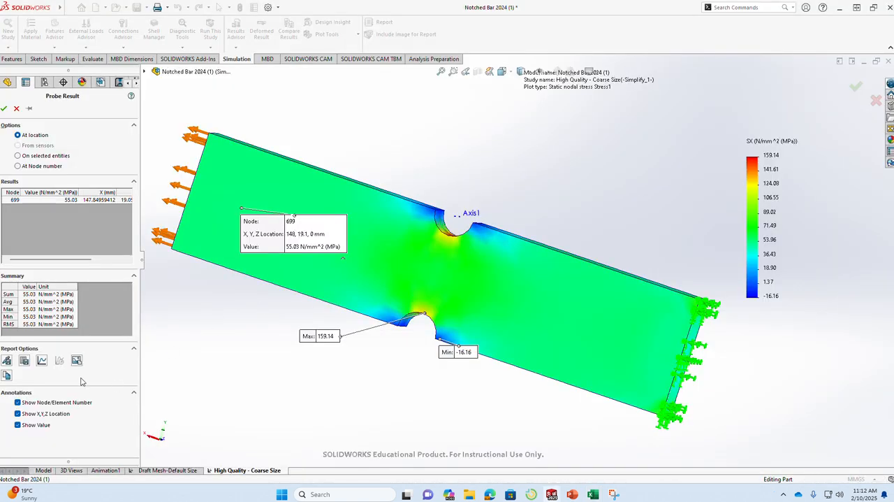
{"action": "left_click", "coordinate": [3, 108]}
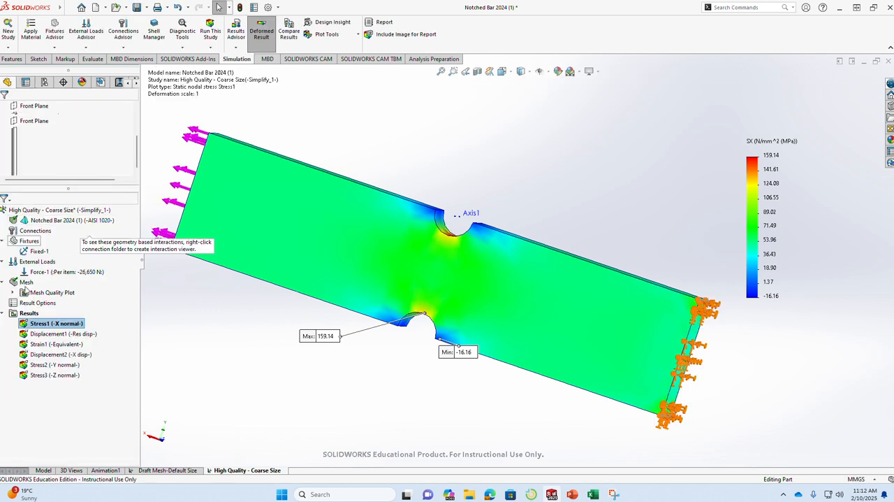
{"action": "double_click", "coordinate": [55, 356]}
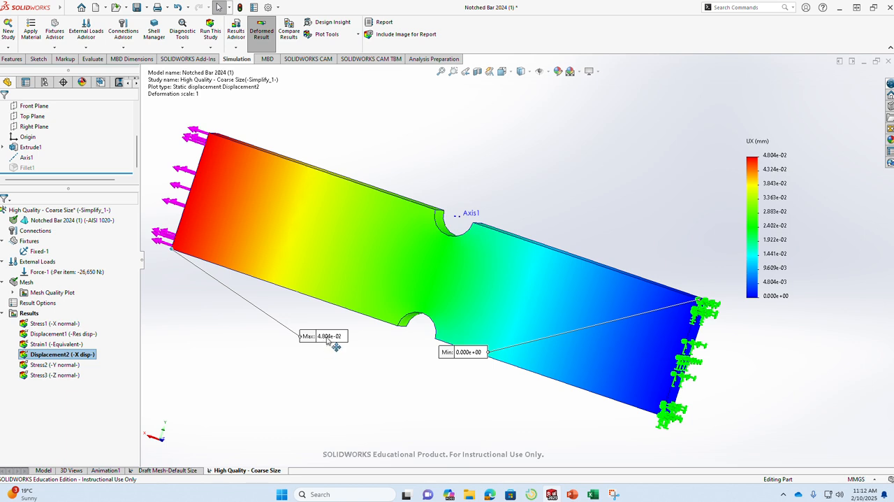
Switch to Excel and enter 4.804e-02 under X-Displacement (mm) in the Coarse Mesh-high quality row.
{"action": "key", "text": "alt+Tab"}
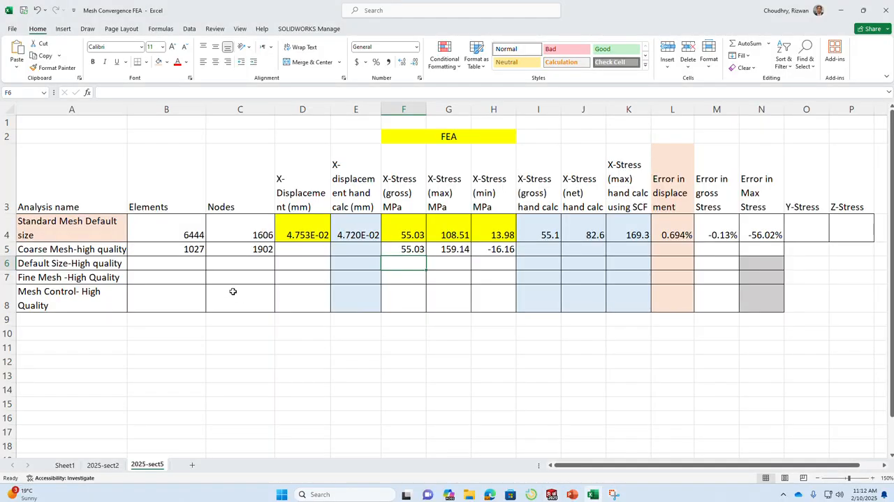
{"action": "left_click", "coordinate": [311, 252]}
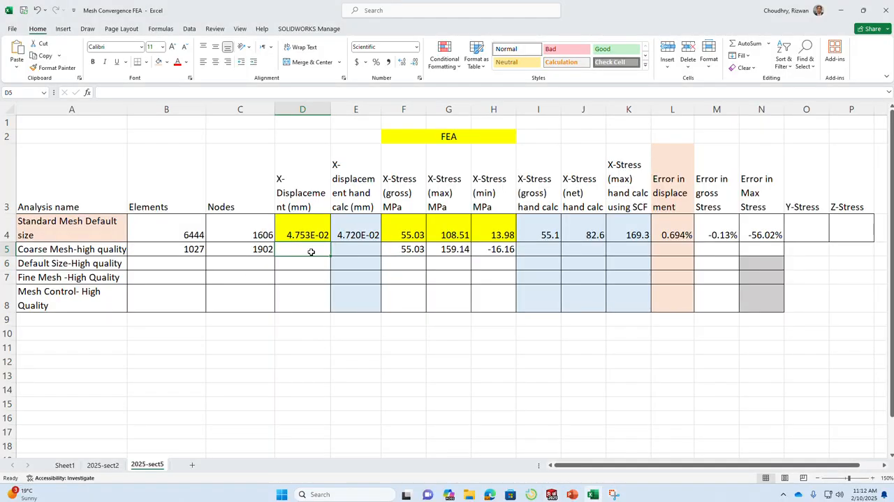
{"action": "type", "text": "4.804e-2"}
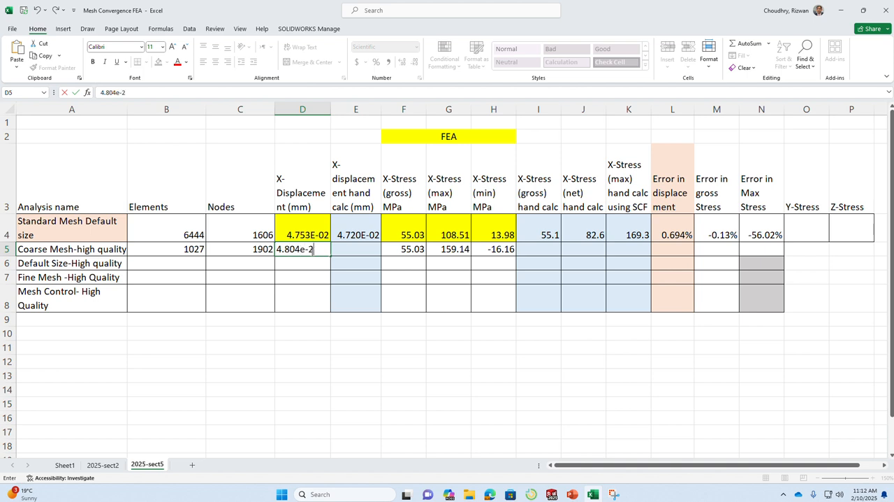
{"action": "key", "text": "Tab"}
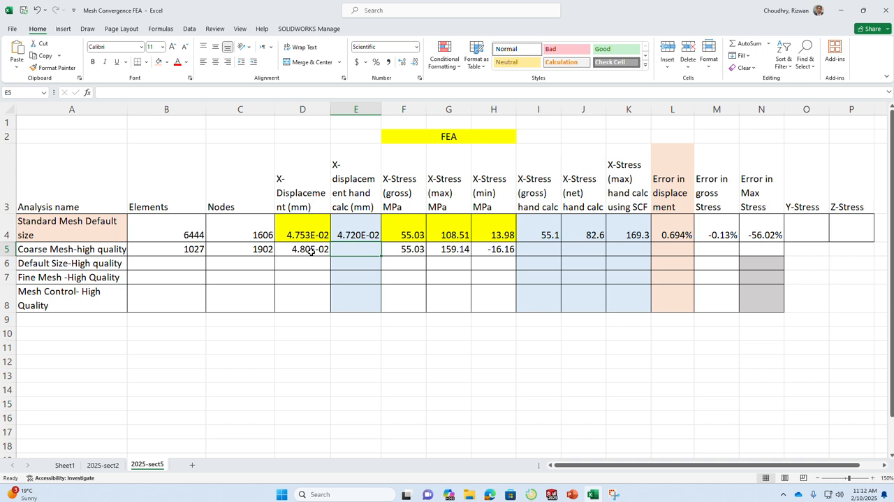
Copy the X-displacement hand calc from E4 and paste it as a value into E5.
{"action": "left_click", "coordinate": [367, 231]}
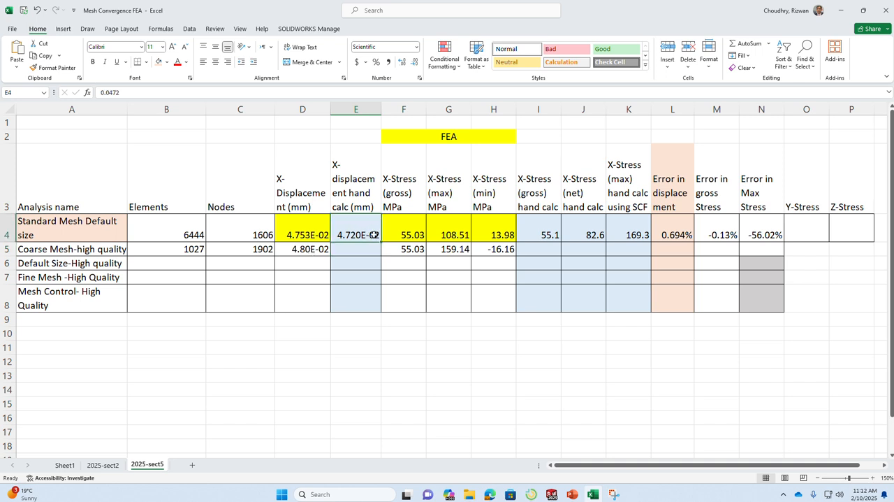
{"action": "right_click", "coordinate": [374, 235]}
{"action": "left_click", "coordinate": [396, 223]}
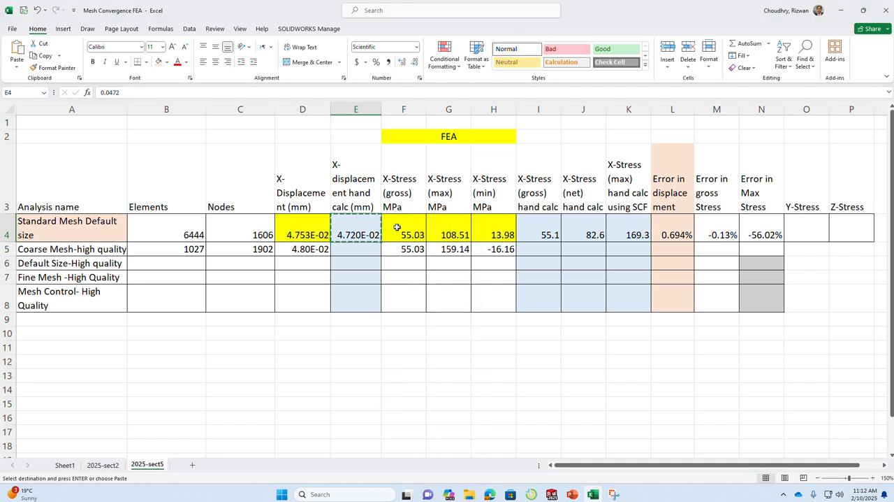
{"action": "right_click", "coordinate": [356, 251]}
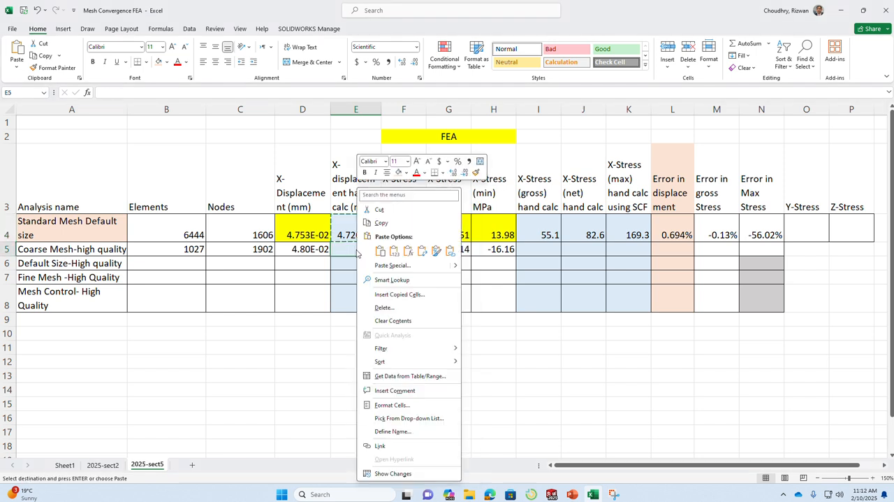
{"action": "left_click", "coordinate": [394, 252]}
Copy the stress hand calcs and error formulas from I4:N4 into the Coarse Mesh-high quality row, starting at I5.
{"action": "left_click_drag", "start_coordinate": [535, 237], "coordinate": [763, 230]}
{"action": "right_click", "coordinate": [768, 237]}
{"action": "left_click", "coordinate": [797, 227]}
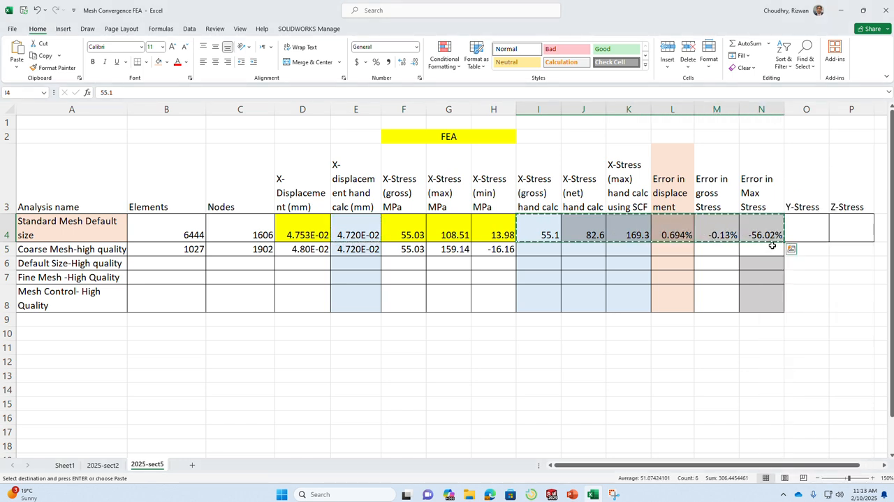
{"action": "left_click", "coordinate": [771, 247]}
{"action": "right_click", "coordinate": [772, 248]}
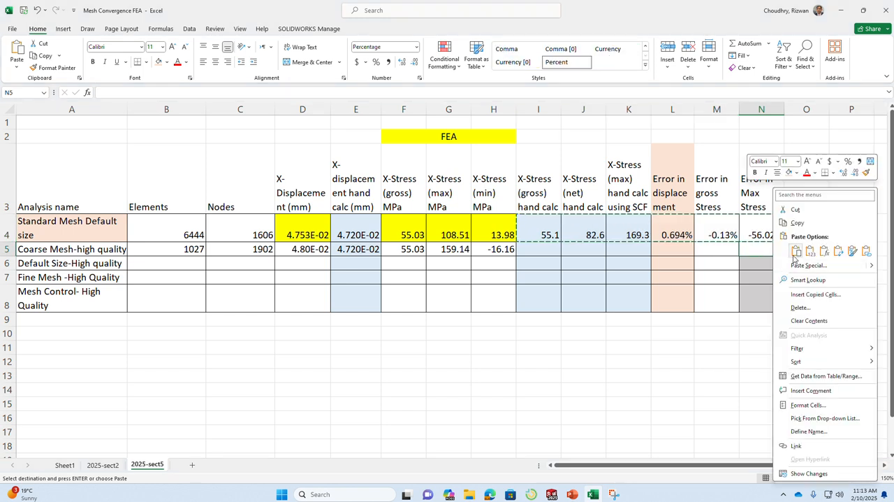
{"action": "key", "text": "Escape"}
{"action": "left_click", "coordinate": [539, 249]}
{"action": "right_click", "coordinate": [540, 249]}
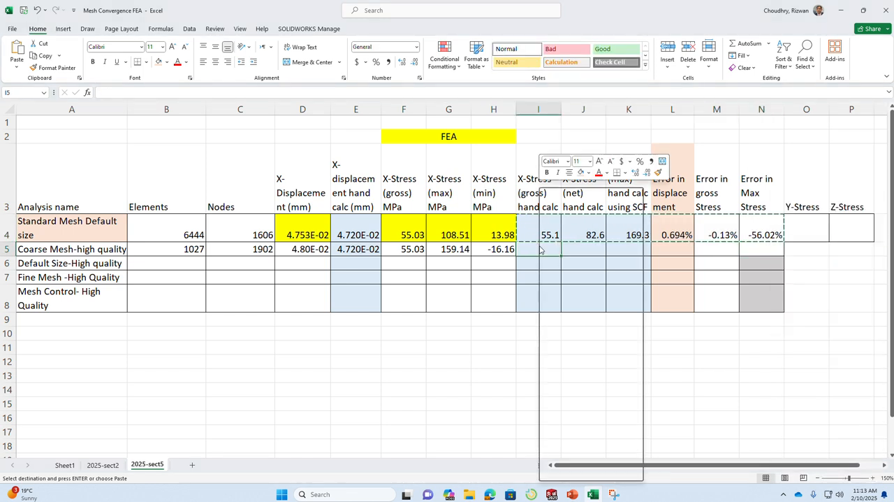
{"action": "left_click", "coordinate": [566, 257]}
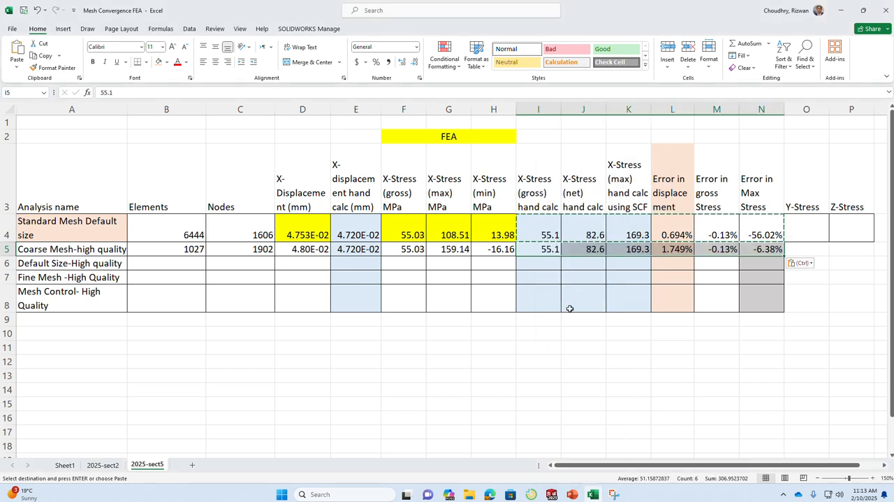
{"action": "key", "text": "Escape"}
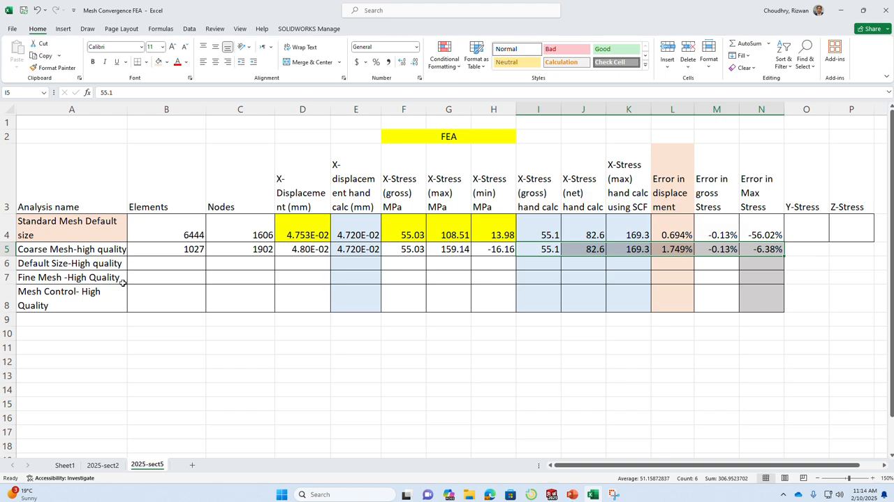
Switch to SOLIDWORKS and review the Y-normal, Z-normal and X-normal stress plots of the High Quality - Coarse Size study.
{"action": "key", "text": "alt+Tab"}
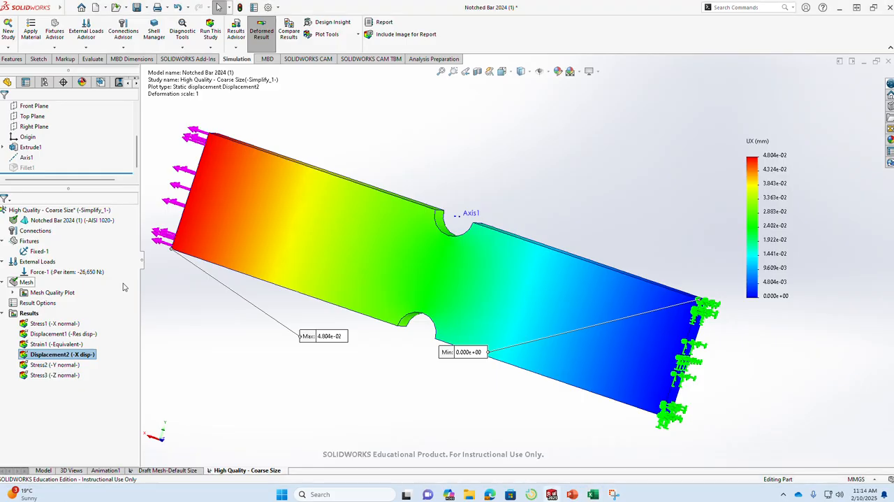
{"action": "right_click", "coordinate": [256, 471]}
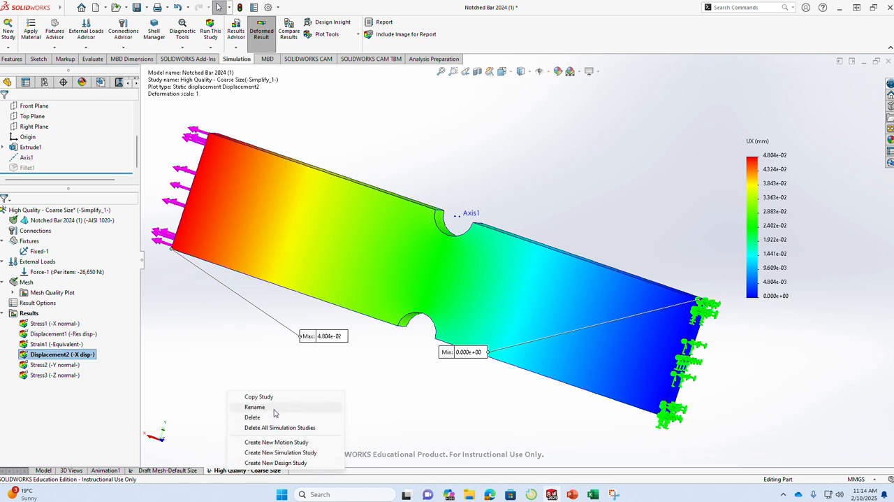
{"action": "left_click", "coordinate": [200, 356]}
{"action": "double_click", "coordinate": [59, 365]}
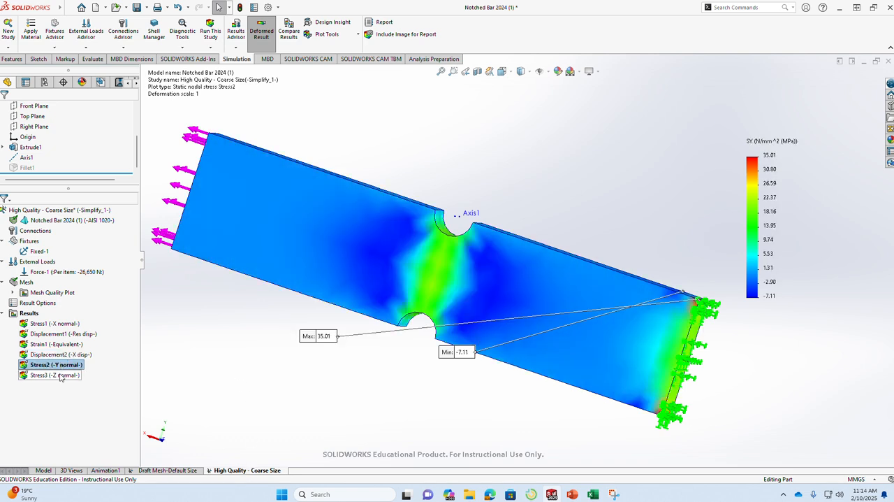
{"action": "double_click", "coordinate": [60, 376]}
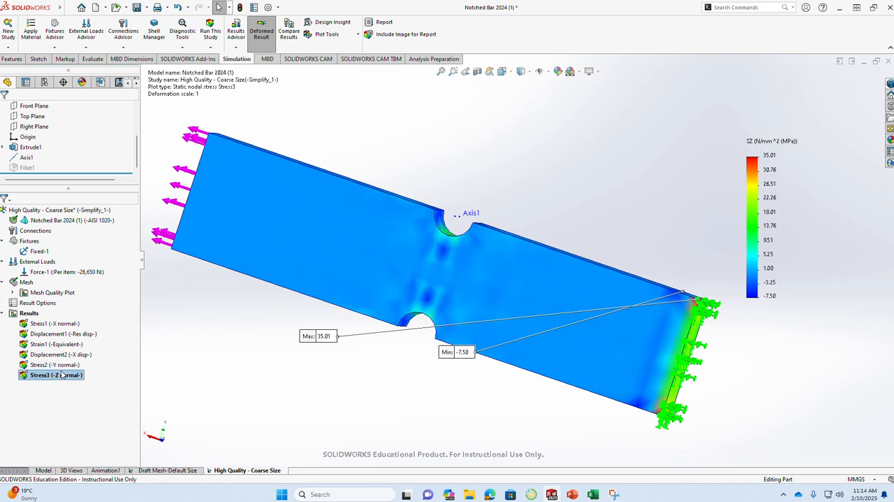
{"action": "double_click", "coordinate": [63, 365]}
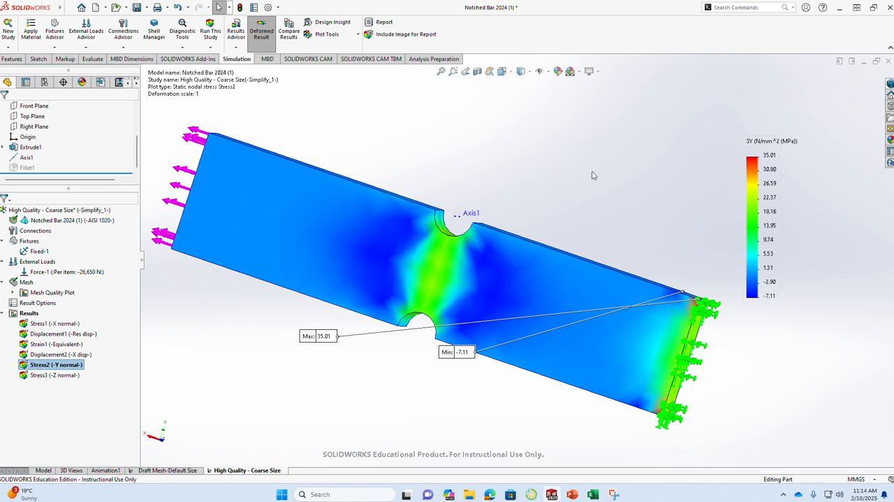
{"action": "double_click", "coordinate": [58, 324]}
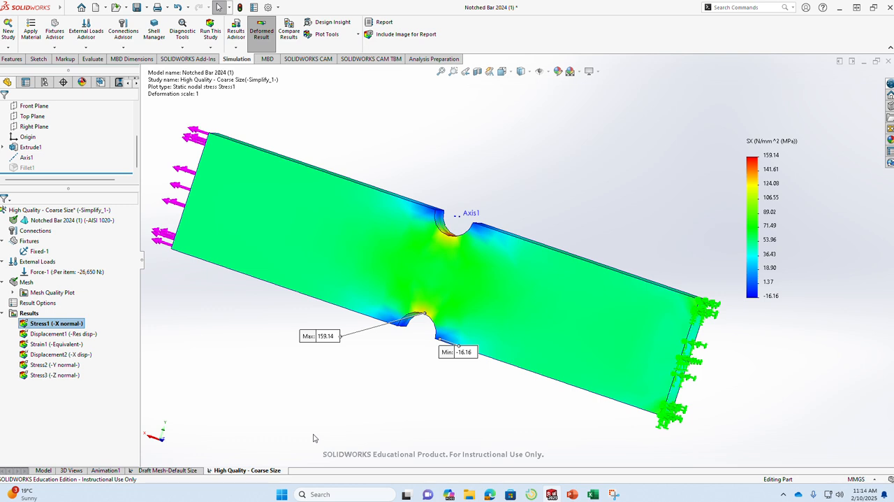
Copy the High Quality - Coarse Size study as a static study named High Quality - Default Size.
{"action": "right_click", "coordinate": [263, 475]}
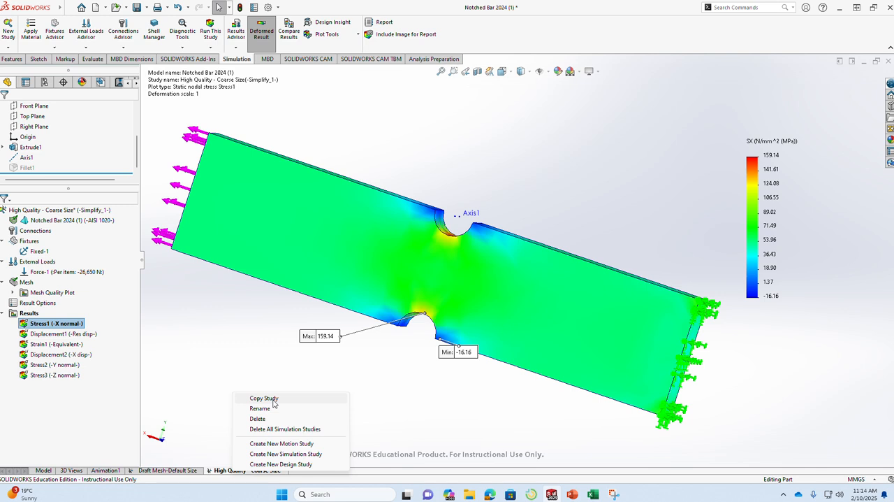
{"action": "left_click", "coordinate": [259, 377]}
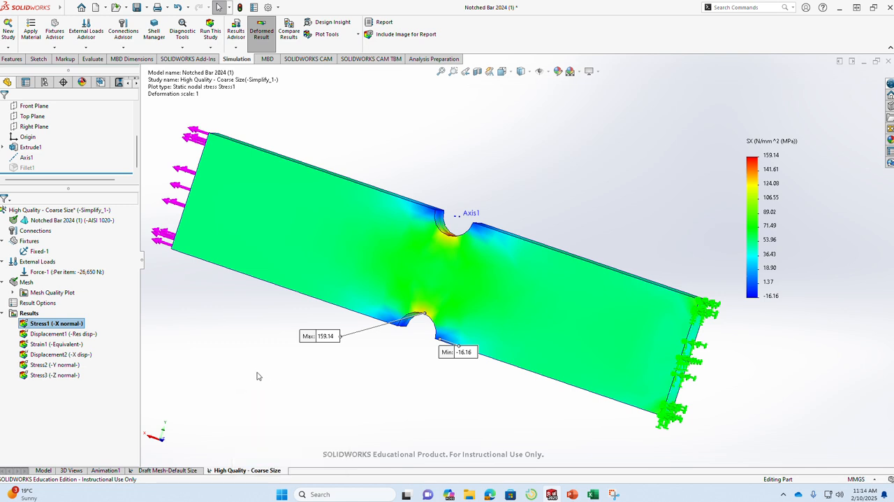
{"action": "right_click", "coordinate": [248, 470]}
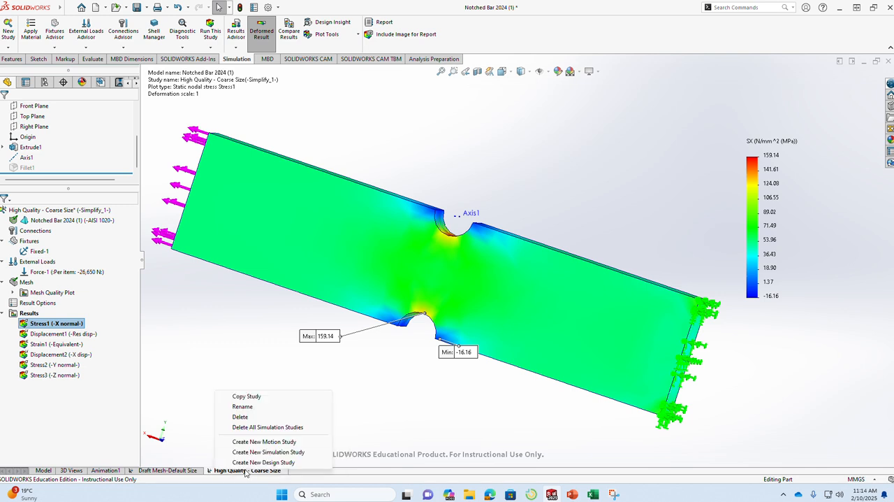
{"action": "left_click", "coordinate": [267, 399]}
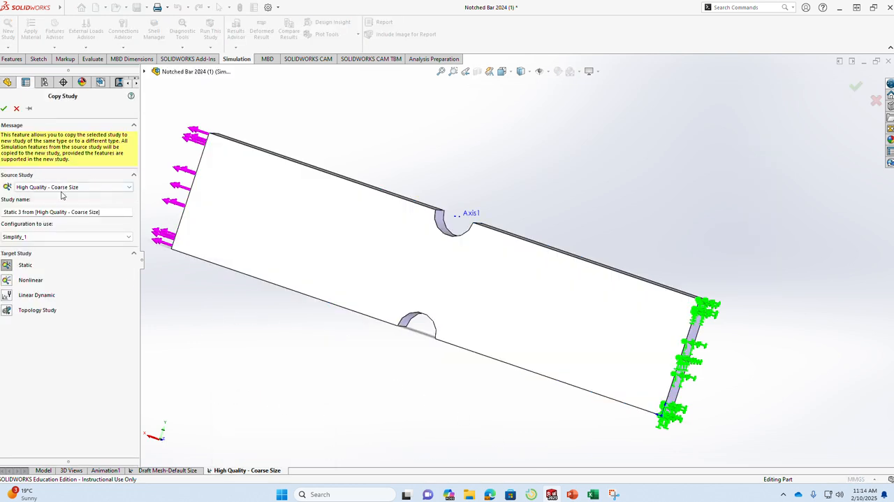
{"action": "left_click", "coordinate": [103, 212]}
{"action": "left_click_drag", "start_coordinate": [36, 212], "coordinate": [3, 212]}
{"action": "key", "text": "BackSpace"}
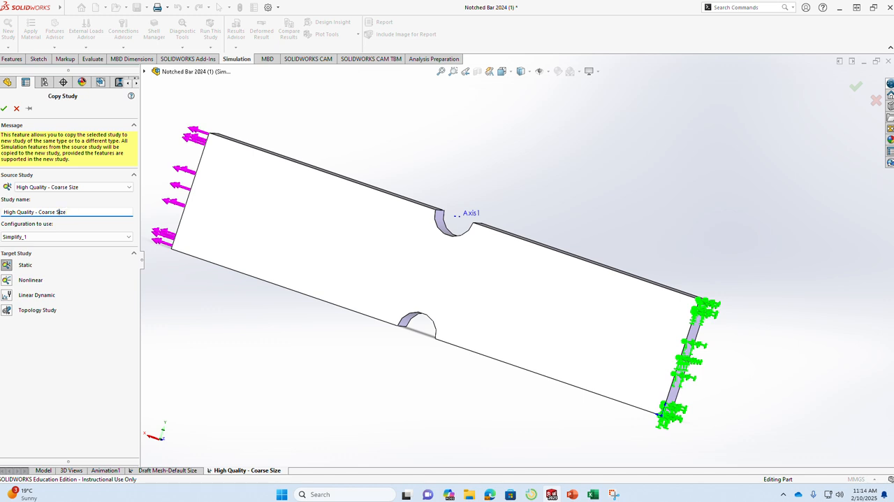
{"action": "left_click_drag", "start_coordinate": [54, 212], "coordinate": [40, 212]}
{"action": "type", "text": "Default"}
{"action": "left_click", "coordinate": [4, 108]}
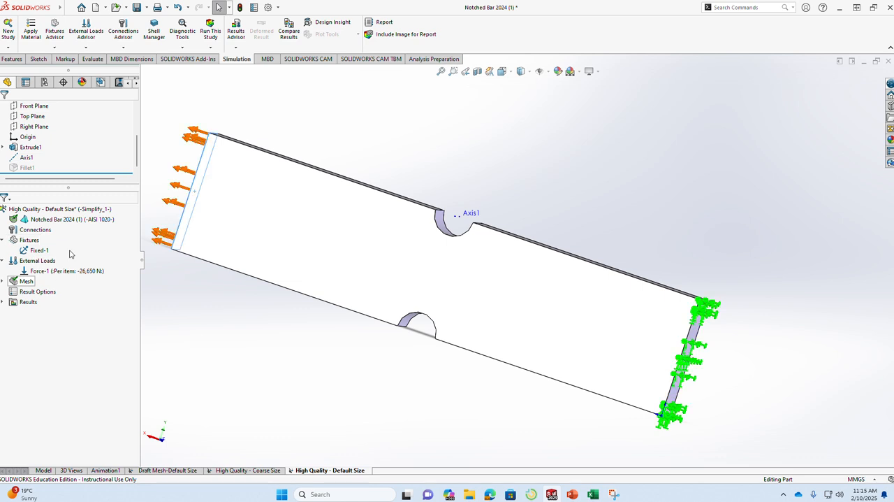
Remesh the High Quality - Default Size study with a high-quality standard mesh at the default mid-range density, accepting deletion of its results.
{"action": "right_click", "coordinate": [26, 283]}
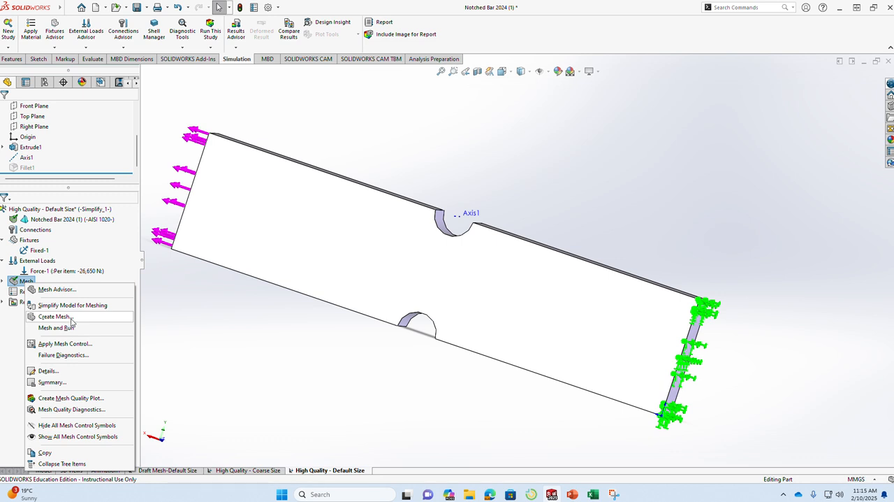
{"action": "left_click", "coordinate": [71, 318]}
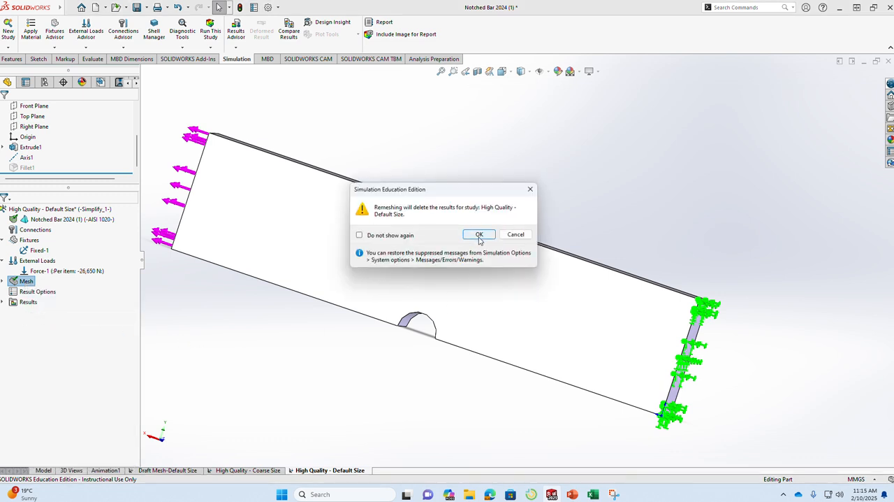
{"action": "left_click", "coordinate": [479, 236]}
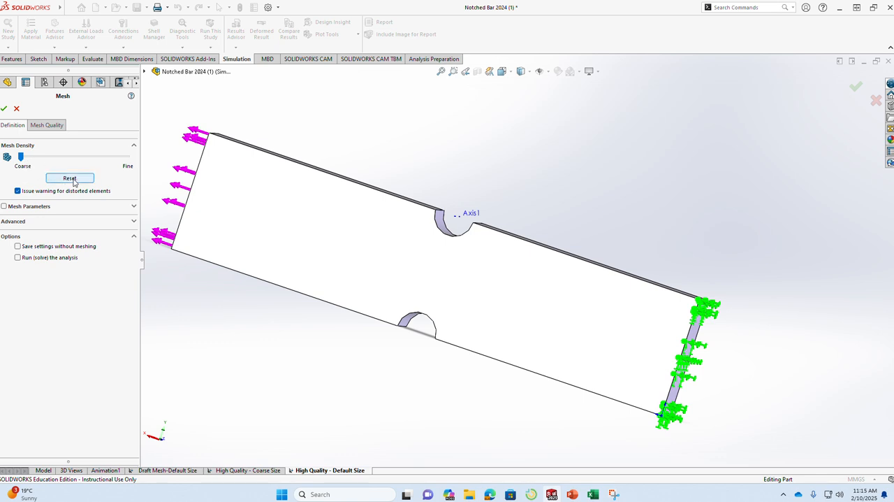
{"action": "left_click", "coordinate": [74, 156]}
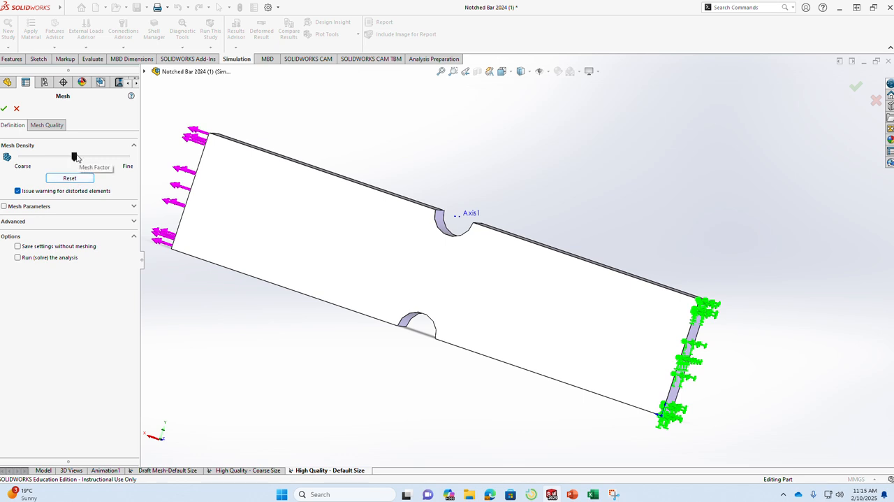
{"action": "left_click", "coordinate": [134, 207]}
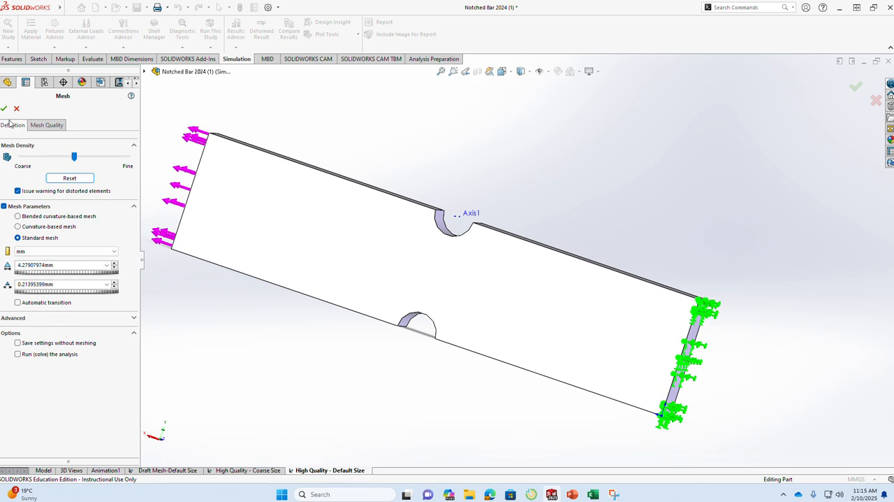
{"action": "left_click", "coordinate": [49, 127]}
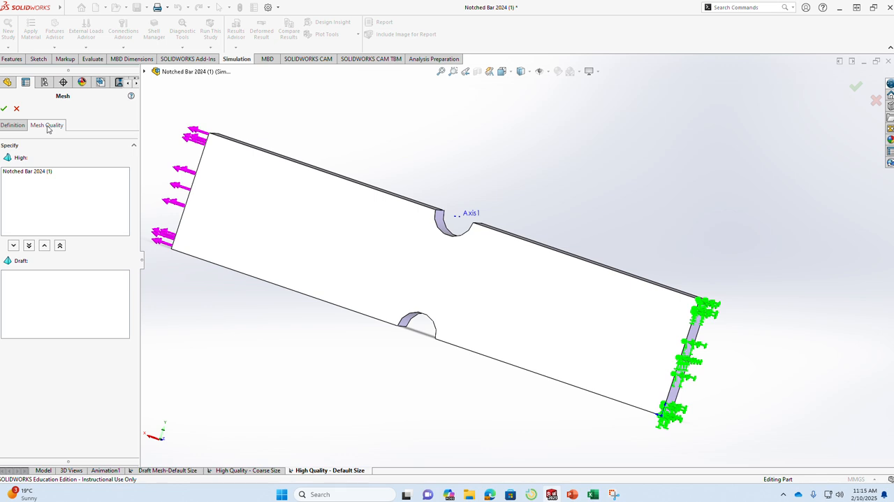
{"action": "left_click", "coordinate": [9, 125]}
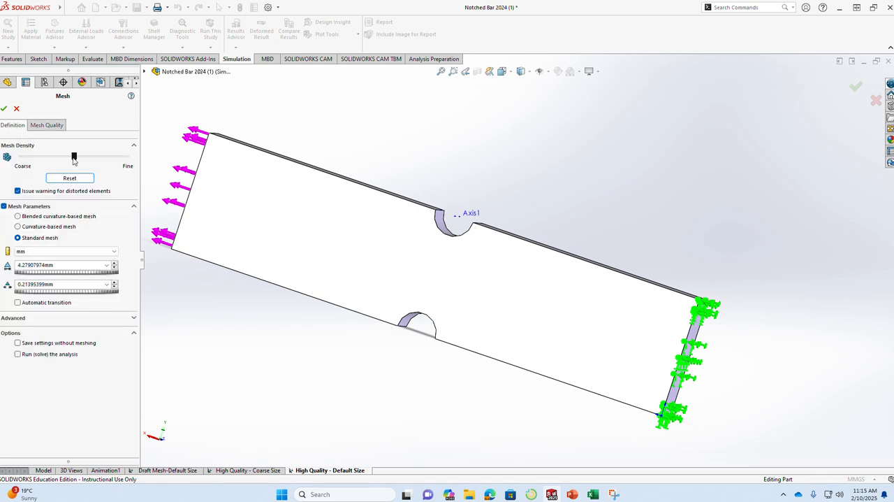
{"action": "left_click", "coordinate": [3, 109]}
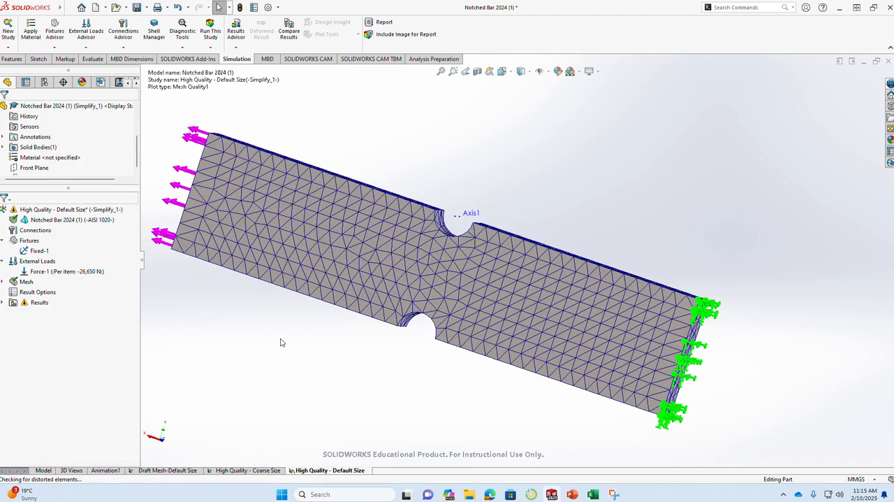
Look up the new mesh's details, then switch to Excel and enter 6444 under Elements in the Default Size-High quality row.
{"action": "middle_click_drag", "start_coordinate": [305, 291], "coordinate": [475, 344]}
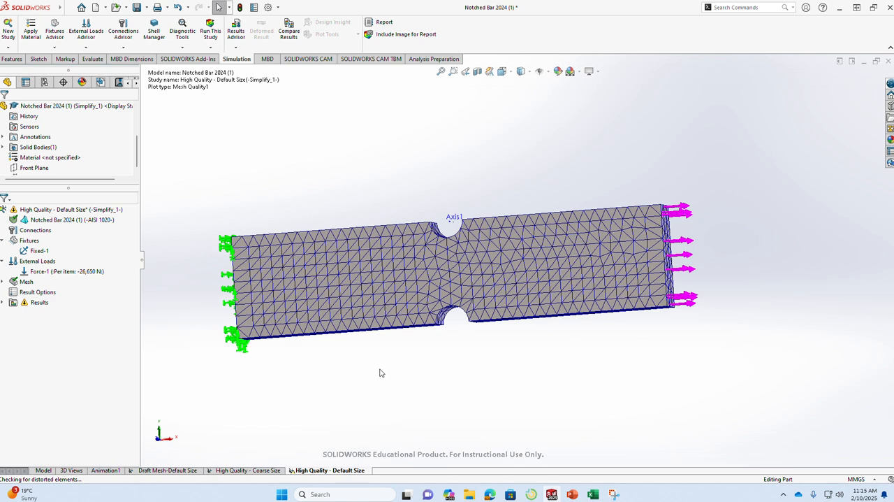
{"action": "right_click", "coordinate": [25, 281]}
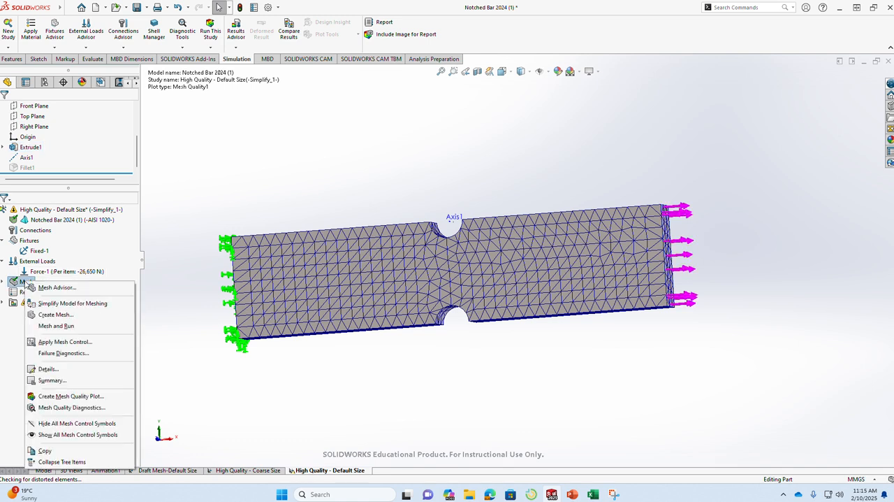
{"action": "left_click", "coordinate": [48, 369]}
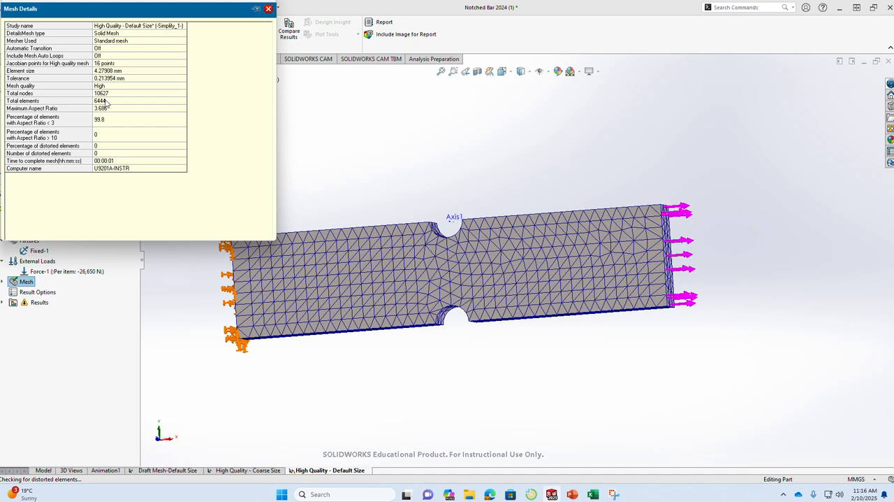
{"action": "key", "text": "alt+Tab"}
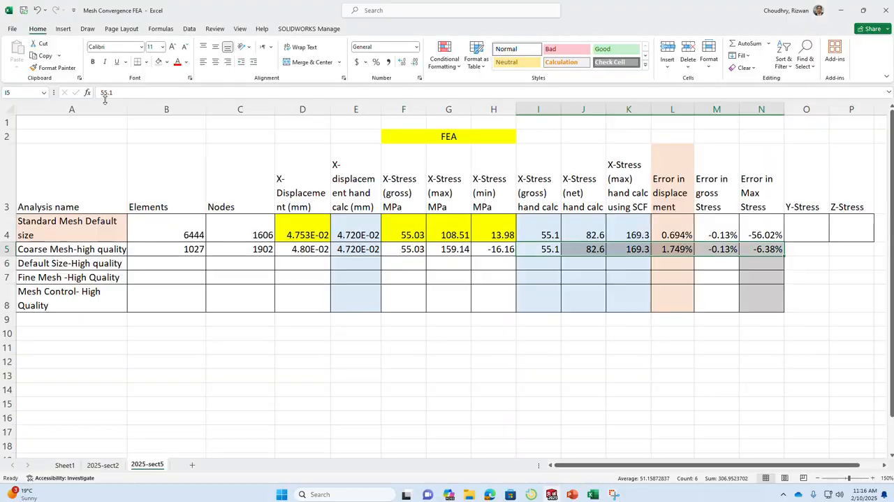
{"action": "left_click", "coordinate": [189, 263]}
{"action": "type", "text": "6444"}
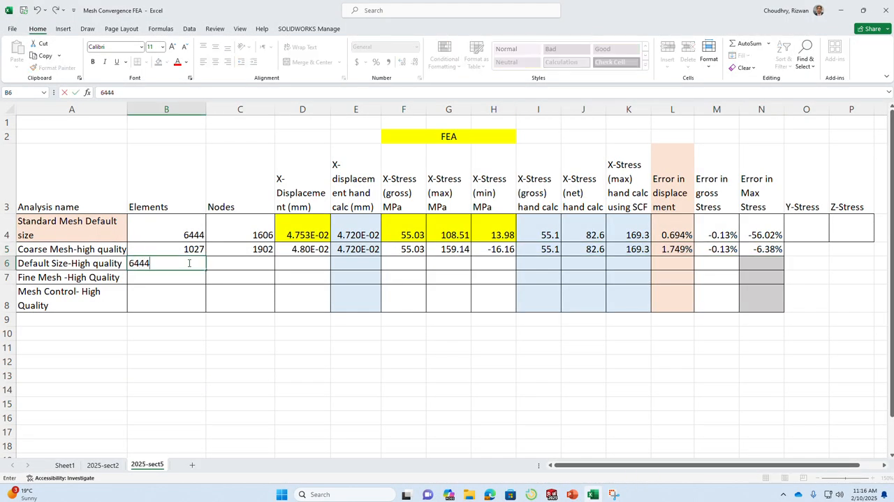
{"action": "key", "text": "Tab"}
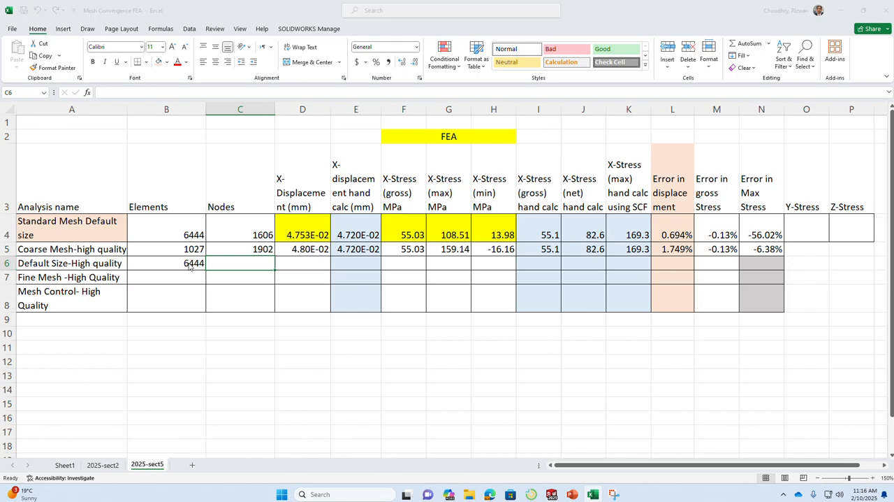
Recheck the total nodes in the SOLIDWORKS mesh details and enter 10627 under Nodes in Excel's Default Size-High quality row.
{"action": "key", "text": "alt+Tab"}
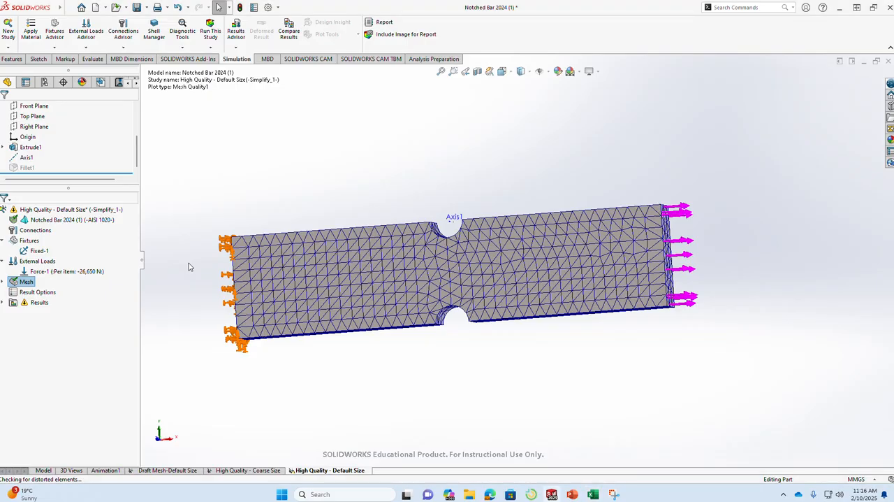
{"action": "right_click", "coordinate": [26, 282]}
{"action": "left_click", "coordinate": [61, 370]}
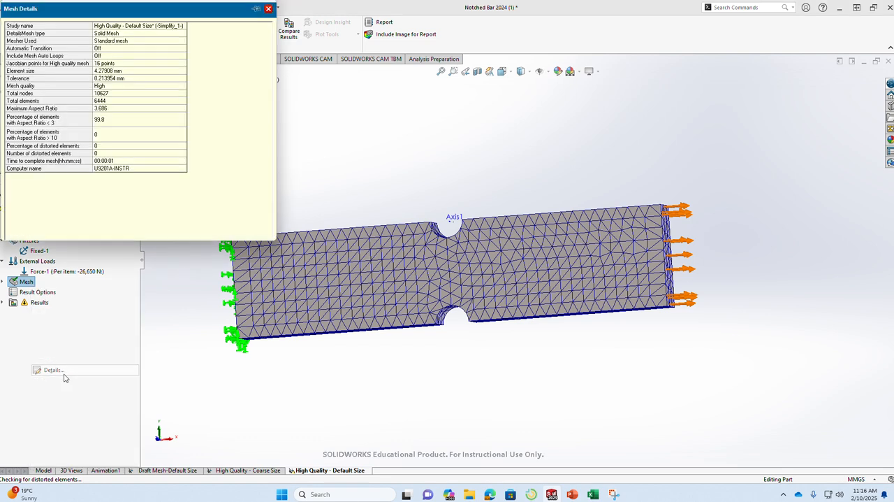
{"action": "left_click", "coordinate": [105, 95]}
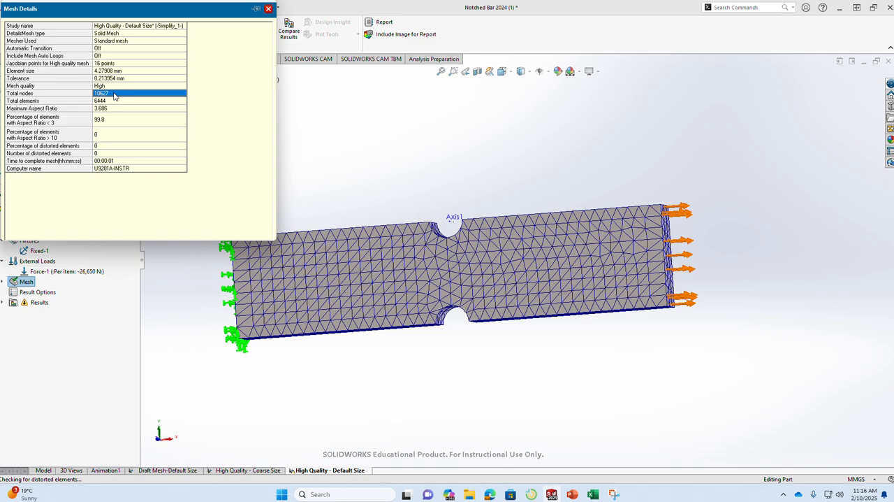
{"action": "key", "text": "alt+Tab"}
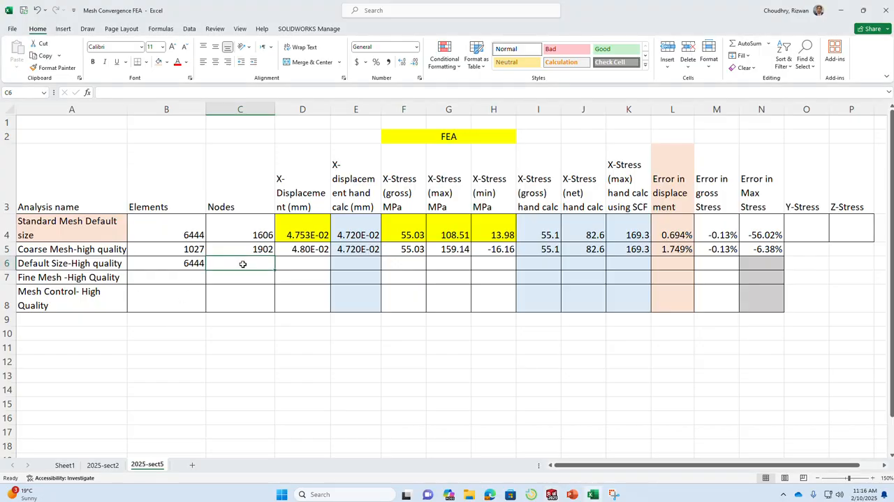
{"action": "type", "text": "10627"}
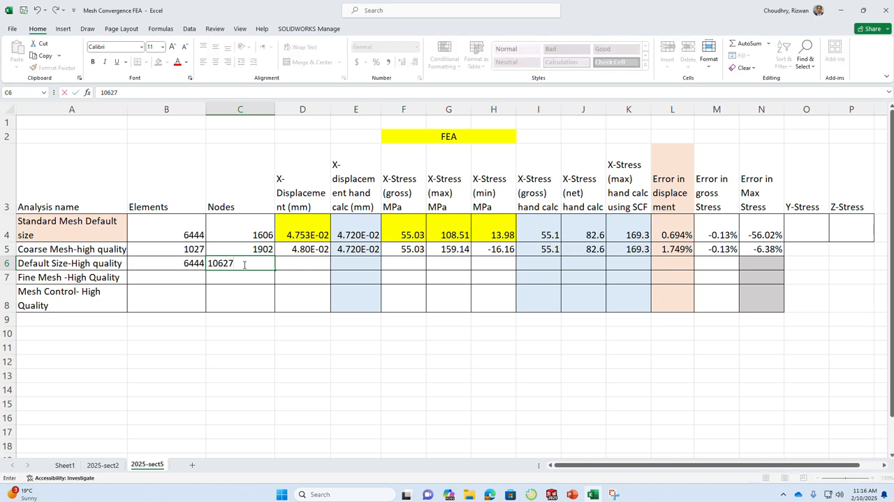
{"action": "key", "text": "Tab"}
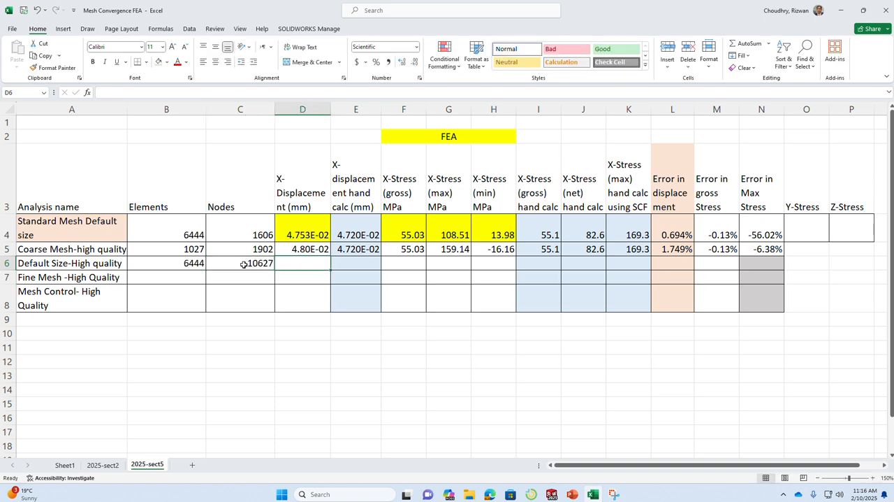
Switch to SOLIDWORKS, run the High Quality - Default Size study and inspect the maximum X-normal stress at the lower notch.
{"action": "key", "text": "alt+Tab"}
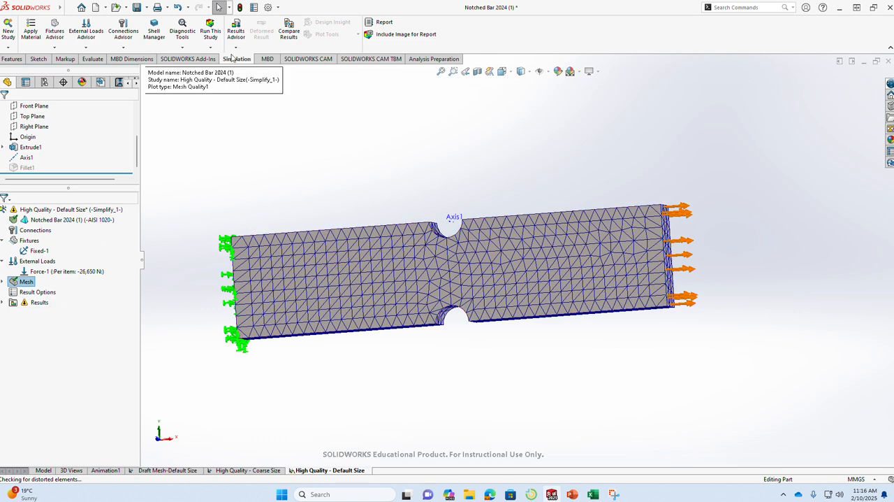
{"action": "left_click", "coordinate": [211, 31]}
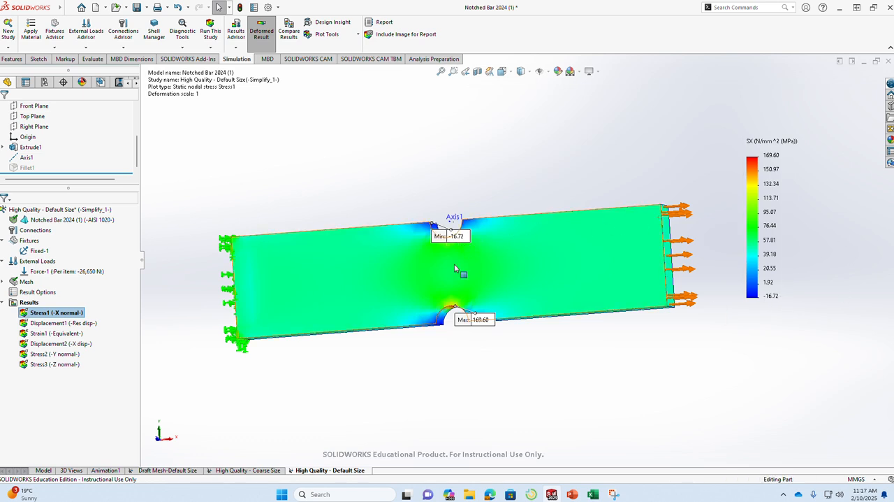
{"action": "middle_click_drag", "start_coordinate": [622, 341], "coordinate": [617, 381]}
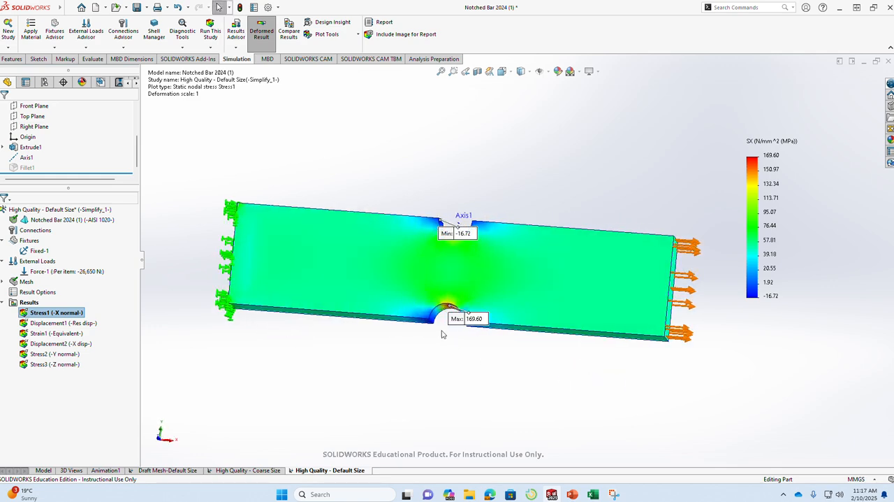
{"action": "scroll", "coordinate": [443, 329], "scroll_direction": "down", "scroll_amount": 8}
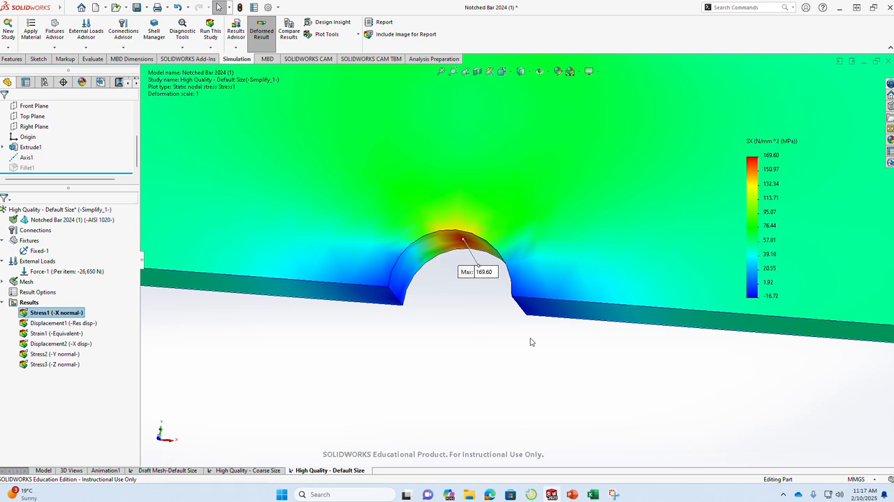
Switch to Excel and enter 169.01 under X-Stress (max) MPa in the Default Size-High quality row.
{"action": "left_click", "coordinate": [594, 494]}
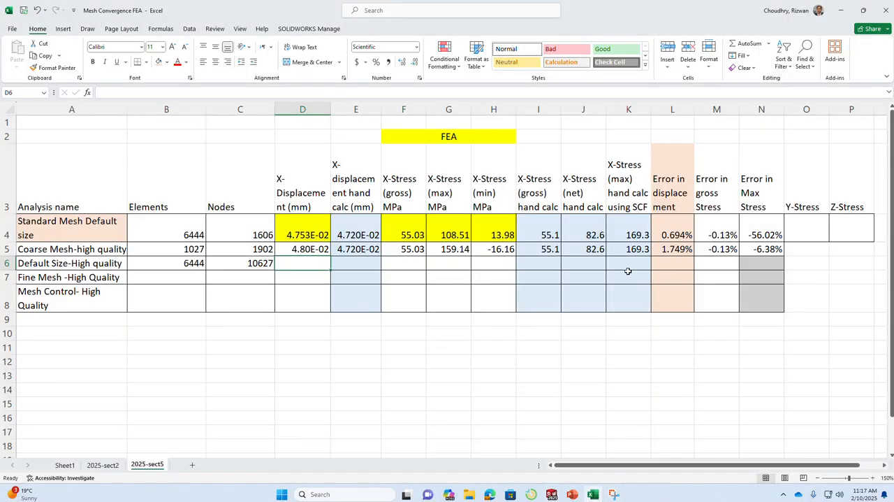
{"action": "left_click", "coordinate": [457, 263]}
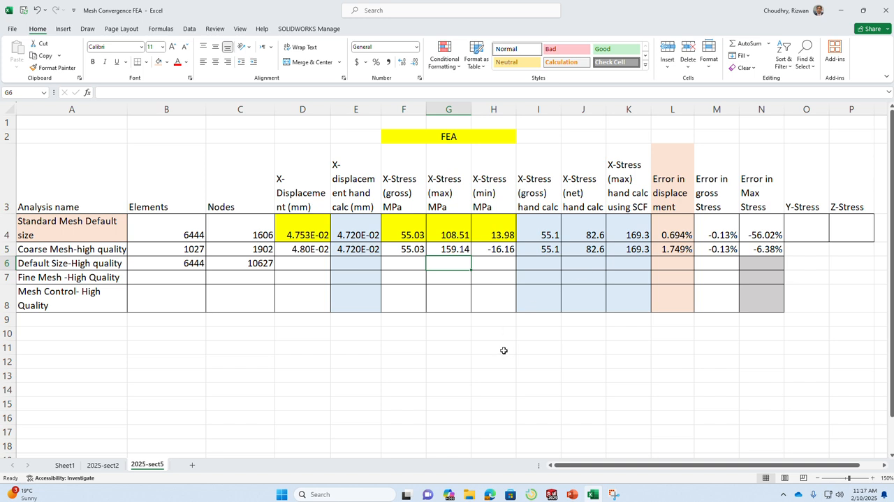
{"action": "type", "text": "16"}
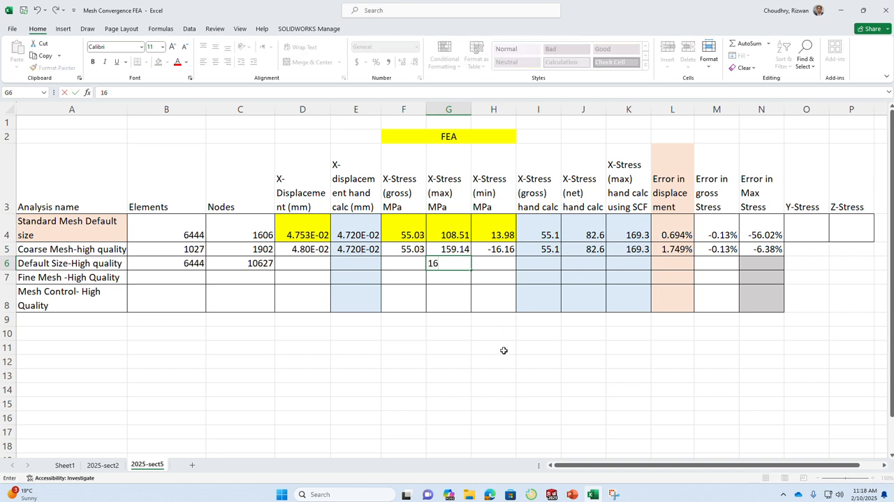
{"action": "type", "text": "9.01"}
{"action": "key", "text": "Return"}
{"action": "key", "text": "alt+Tab"}
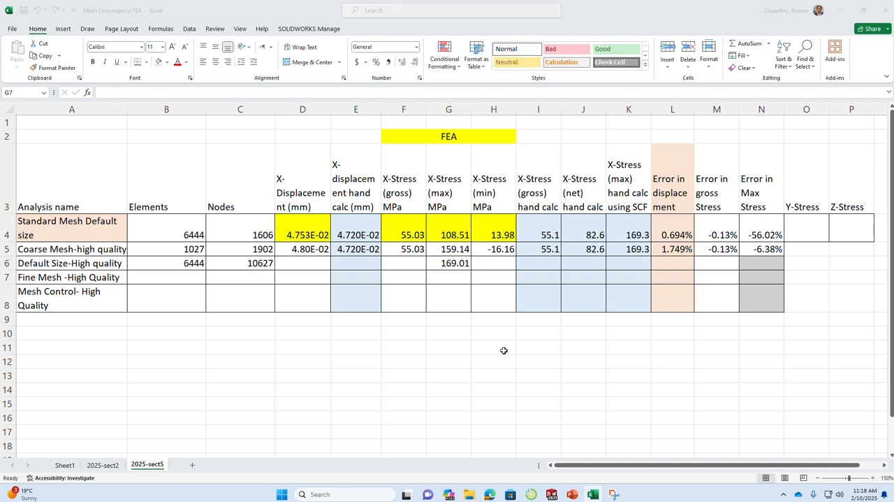
{"action": "key", "text": "alt+Tab"}
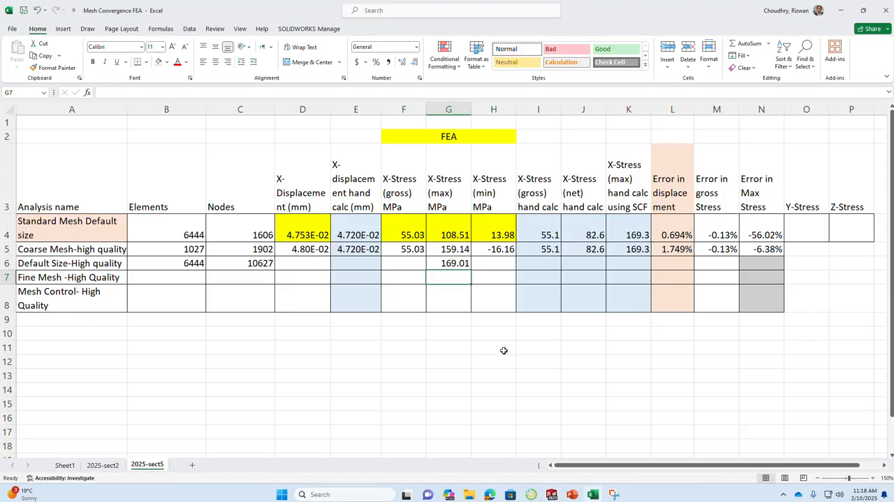
Correct X-Stress (max) MPa in the Default Size-High quality row to 169.60.
{"action": "key", "text": "Up"}
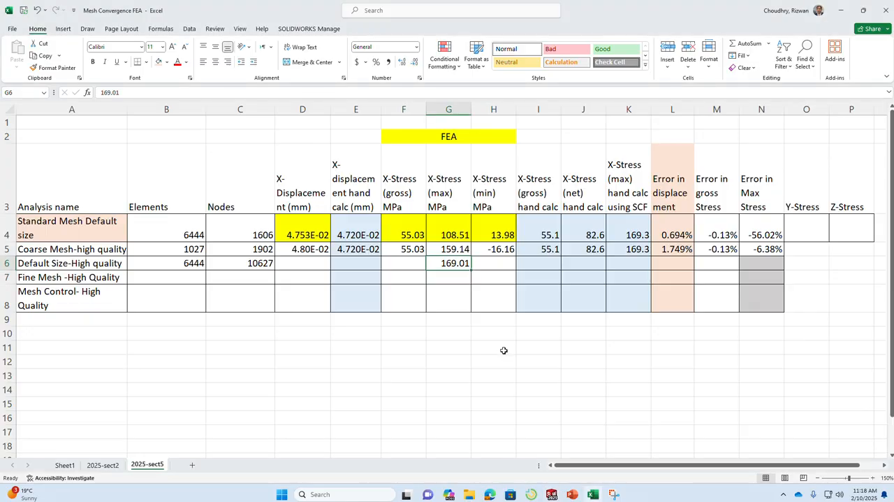
{"action": "type", "text": "169.60"}
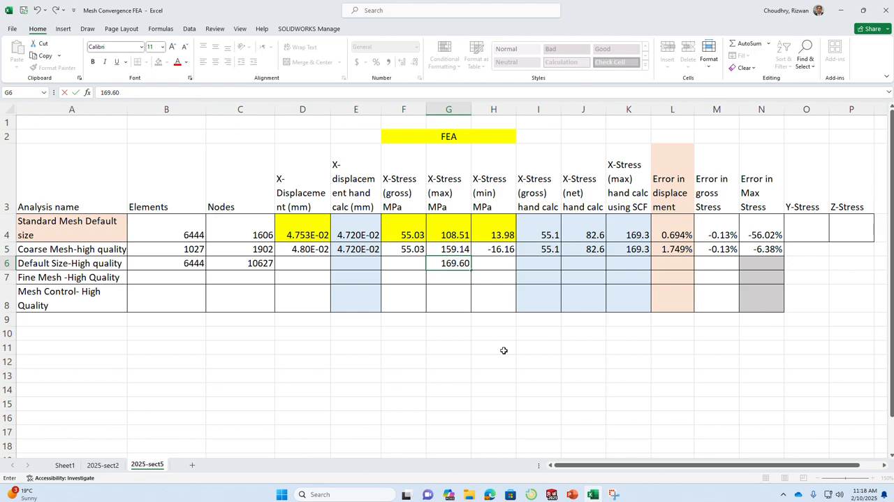
{"action": "key", "text": "Tab"}
Look up the minimum X-normal stress in SOLIDWORKS and enter -16.72 under X-Stress (min) MPa in Excel's Default Size-High quality row.
{"action": "key", "text": "alt+Tab"}
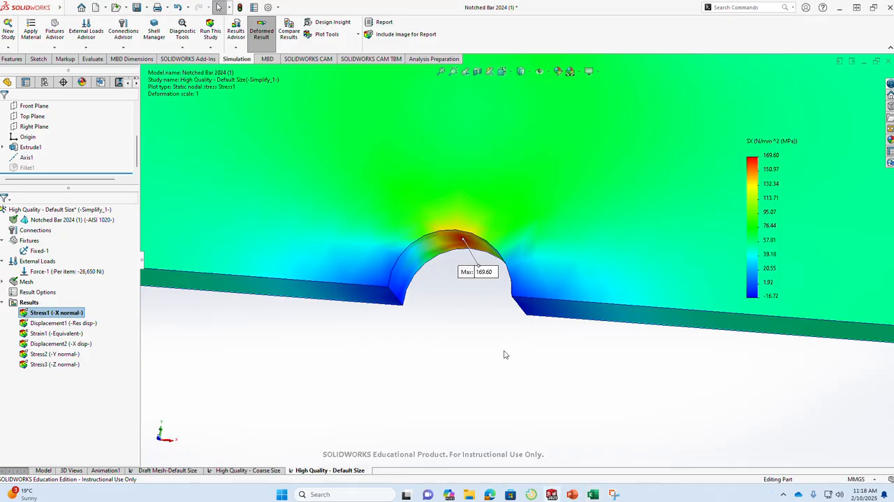
{"action": "scroll", "coordinate": [501, 307], "scroll_direction": "up", "scroll_amount": 5}
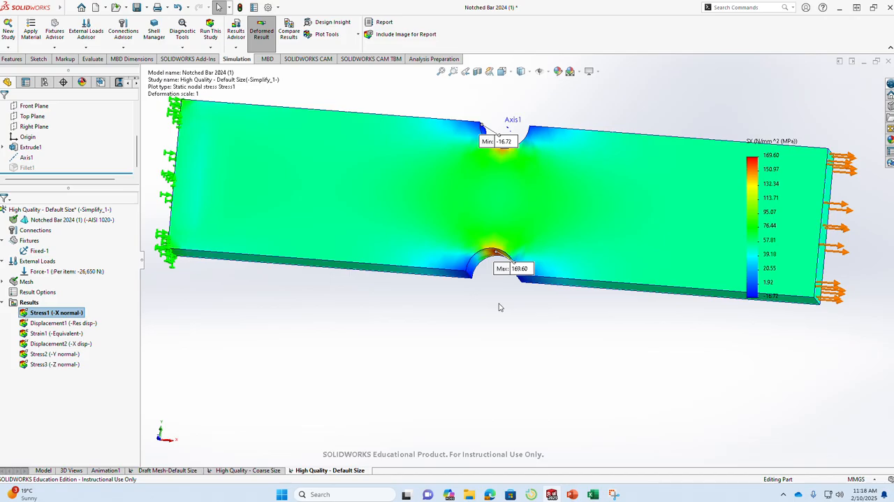
{"action": "key", "text": "alt+Tab"}
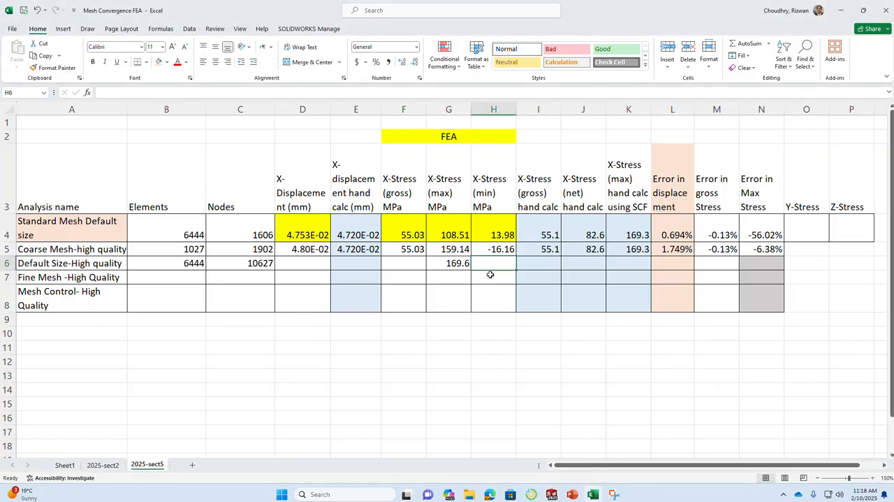
{"action": "type", "text": "-16.7"}
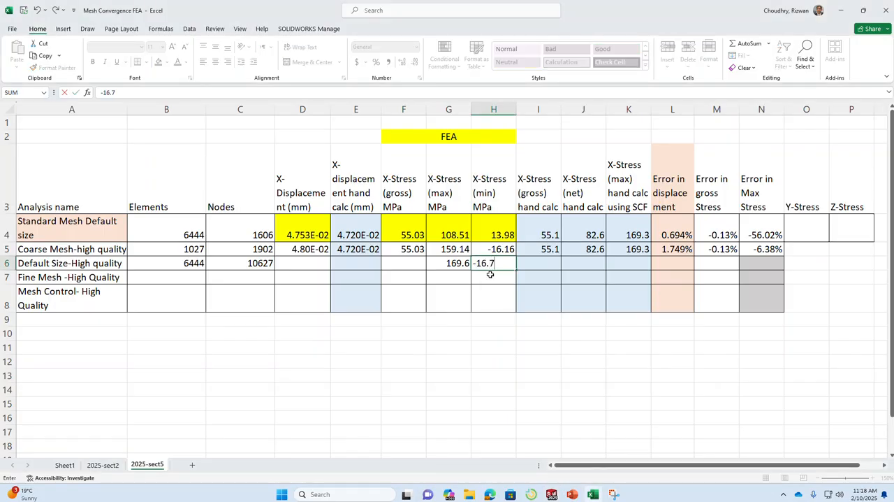
{"action": "type", "text": "2"}
{"action": "key", "text": "Return"}
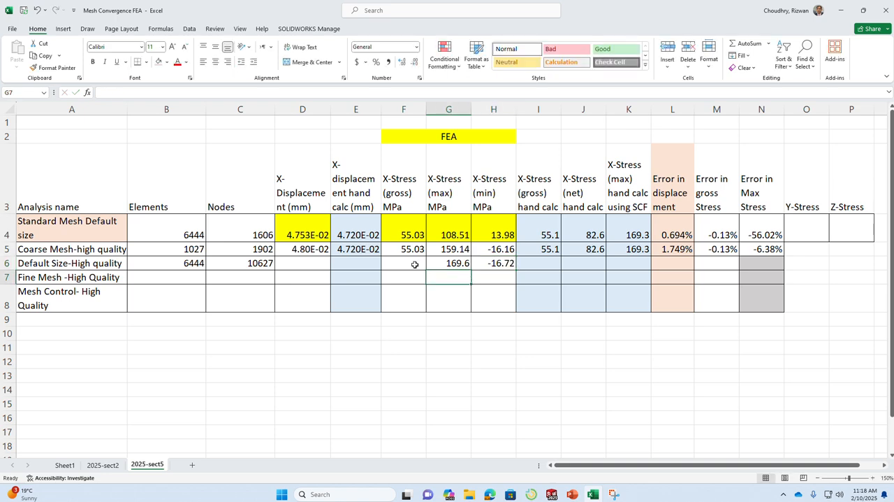
Switch to SOLIDWORKS, turn the bar around and probe the X-normal stress on its face, well away from the notches near the loaded end.
{"action": "key", "text": "alt+Tab"}
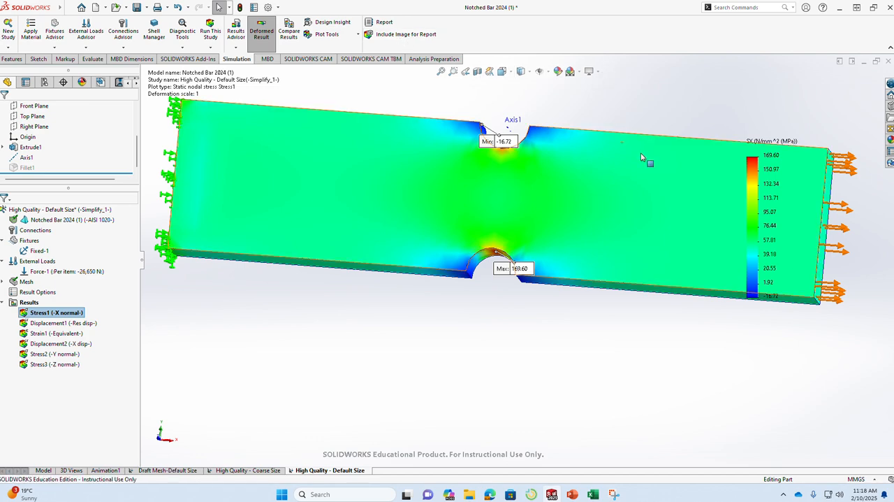
{"action": "scroll", "coordinate": [645, 161], "scroll_direction": "up", "scroll_amount": 2}
{"action": "scroll", "coordinate": [670, 169], "scroll_direction": "down", "scroll_amount": 2}
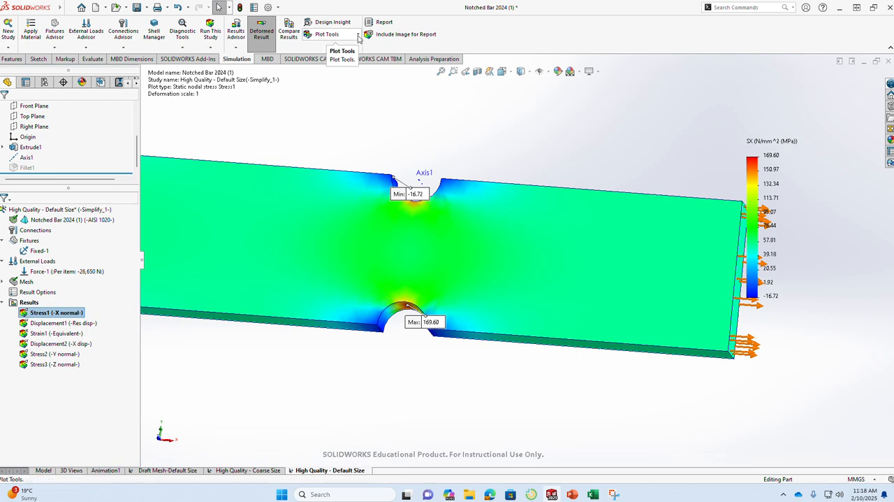
{"action": "middle_click_drag", "start_coordinate": [543, 181], "coordinate": [319, 191]}
{"action": "scroll", "coordinate": [319, 196], "scroll_direction": "up", "scroll_amount": 2}
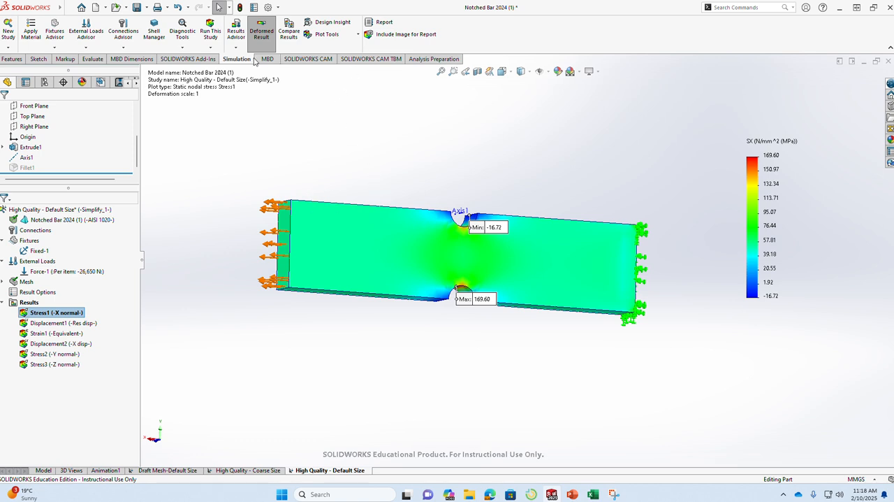
{"action": "left_click", "coordinate": [344, 39]}
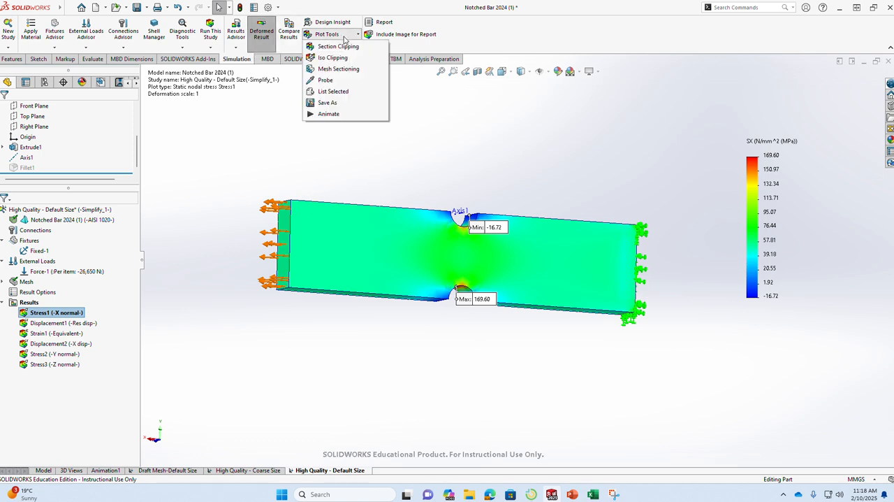
{"action": "left_click", "coordinate": [338, 81]}
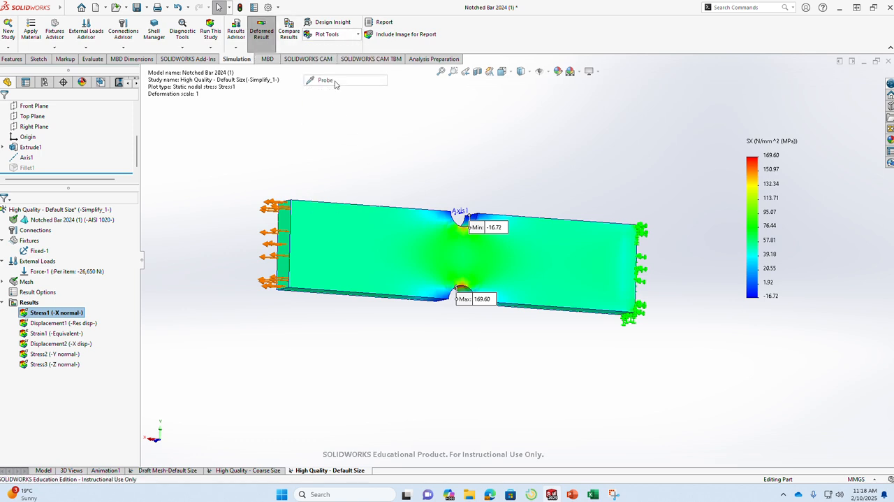
{"action": "left_click", "coordinate": [339, 243]}
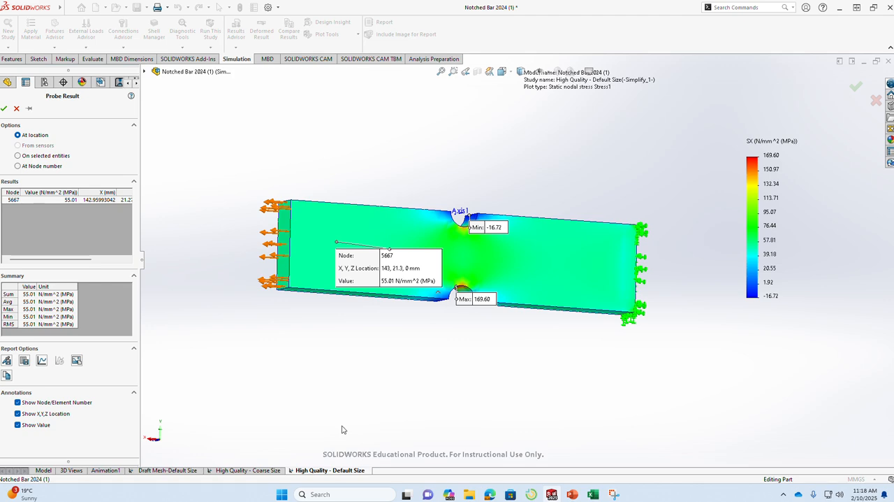
Switch to Excel and enter 55.01 under X-Stress (gross) MPa in the Default Size-High quality row.
{"action": "key", "text": "alt+Tab"}
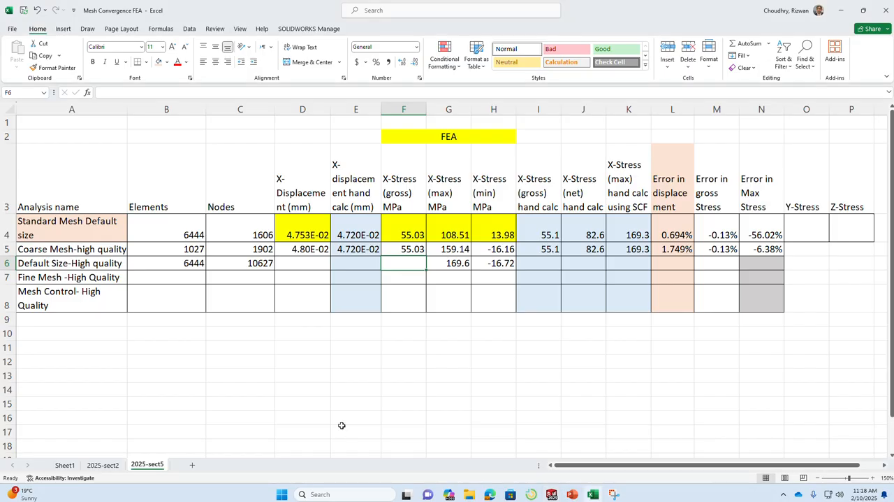
{"action": "type", "text": "55.01"}
{"action": "key", "text": "Return"}
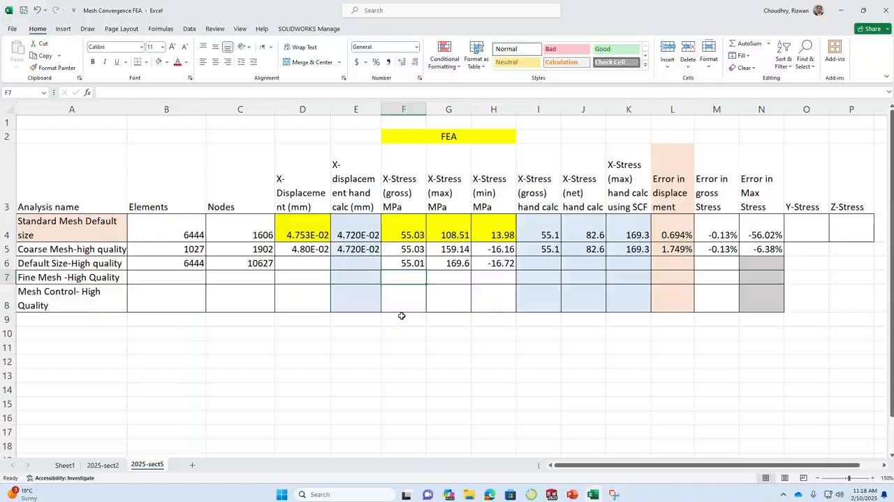
Switch to SOLIDWORKS, close the stress probe and display the X-displacement plot.
{"action": "key", "text": "alt+Tab"}
{"action": "left_click", "coordinate": [4, 108]}
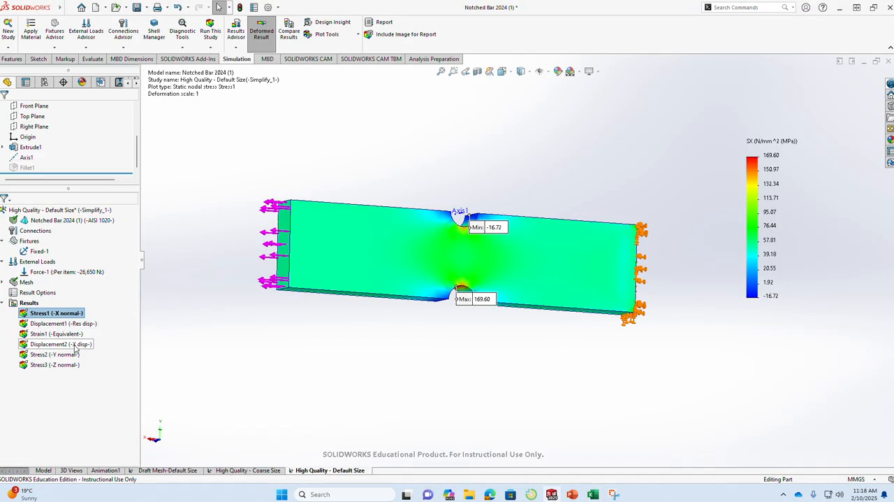
{"action": "double_click", "coordinate": [75, 346]}
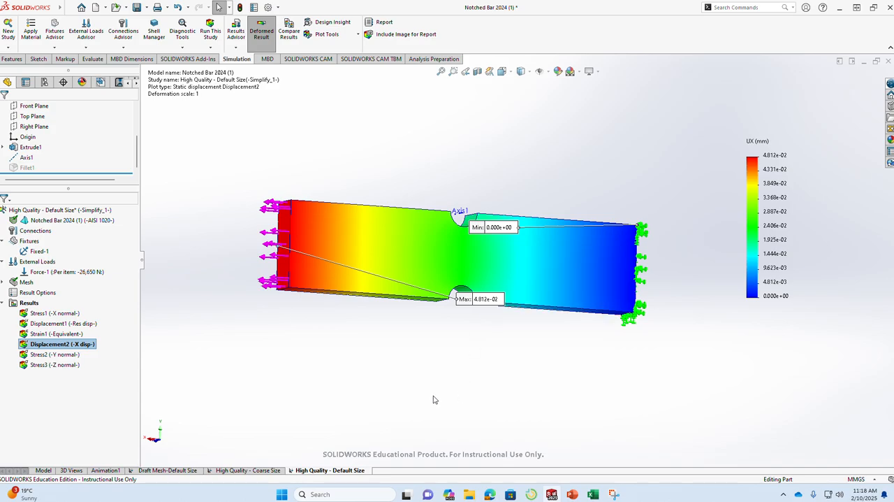
Switch to Excel and enter 4.812e-2 under X-Displacement (mm) in the Default Size-High quality row.
{"action": "key", "text": "alt+Tab"}
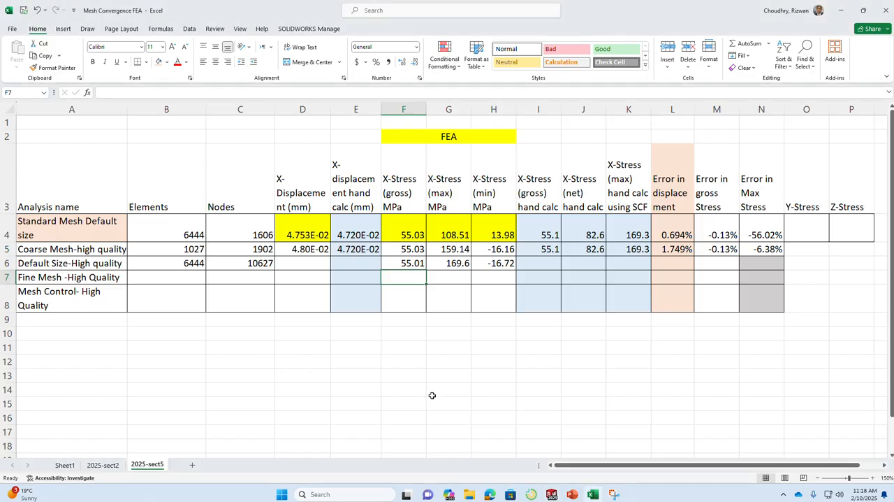
{"action": "left_click", "coordinate": [304, 261]}
{"action": "type", "text": "4.8"}
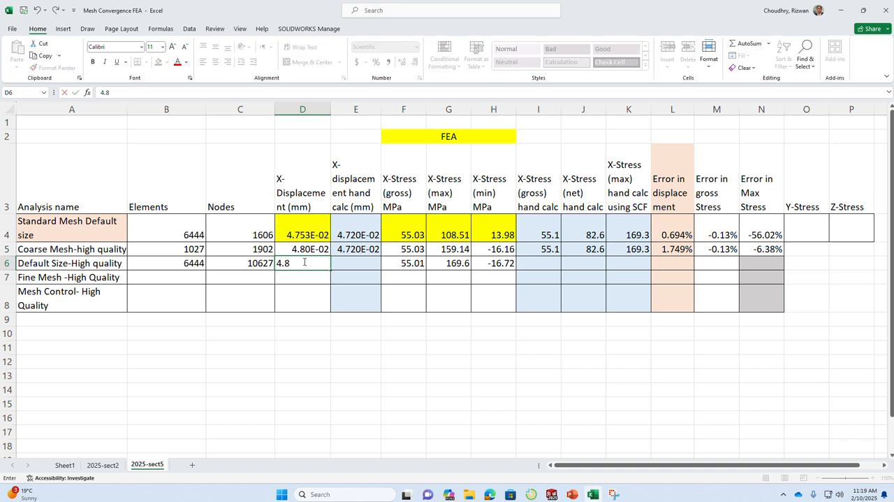
{"action": "type", "text": "12e-2"}
{"action": "left_click", "coordinate": [357, 262]}
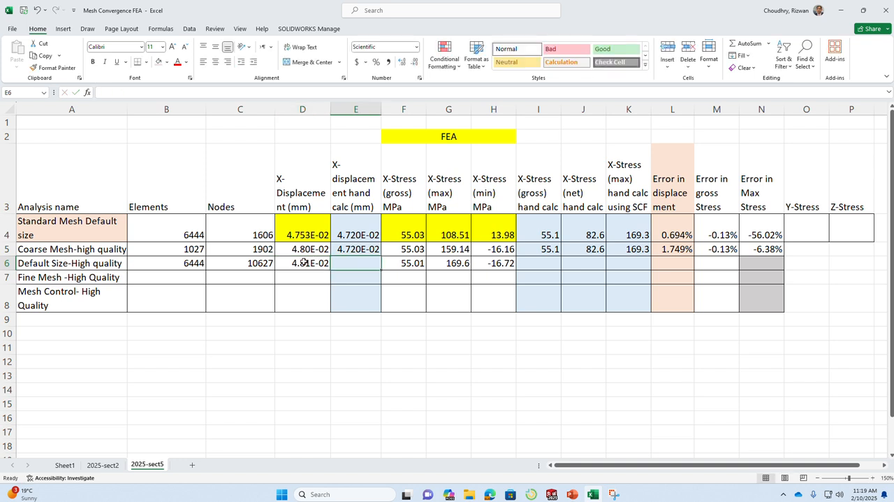
Copy the X-displacement hand calculation from the Coarse Mesh-high quality row into the Default Size-High quality row.
{"action": "left_click", "coordinate": [365, 248]}
{"action": "right_click", "coordinate": [365, 248]}
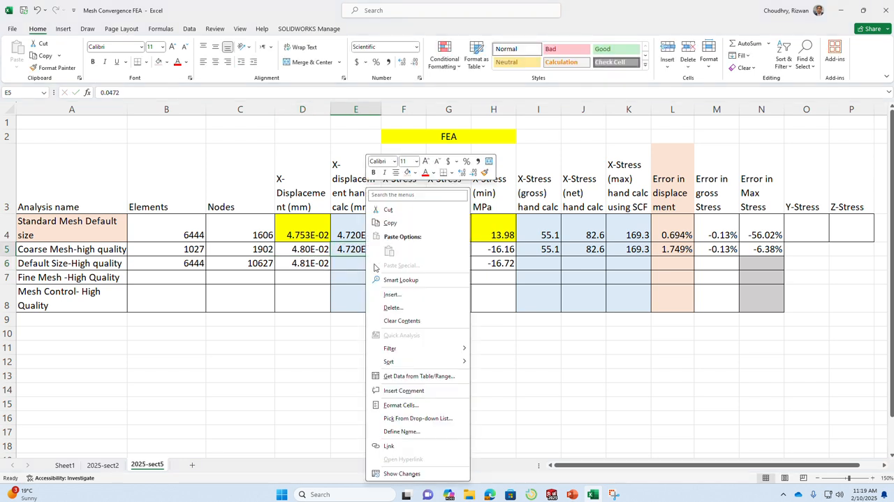
{"action": "left_click", "coordinate": [394, 221]}
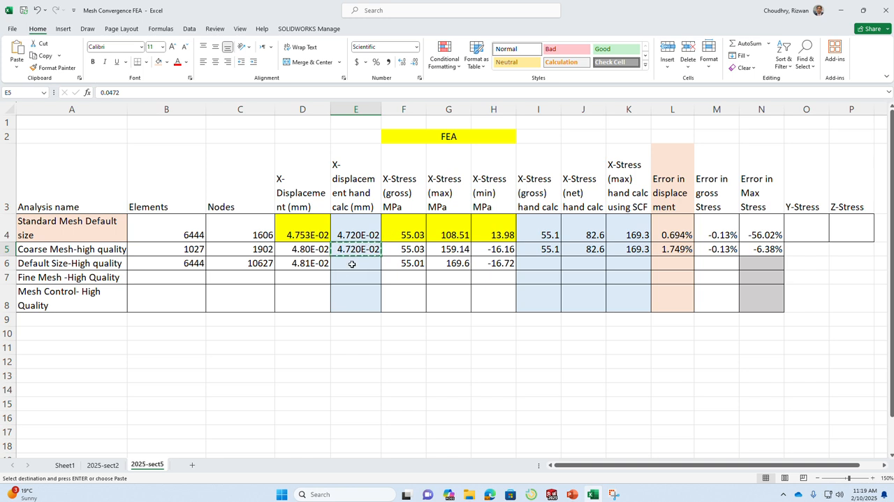
{"action": "right_click", "coordinate": [356, 263]}
{"action": "left_click", "coordinate": [378, 251]}
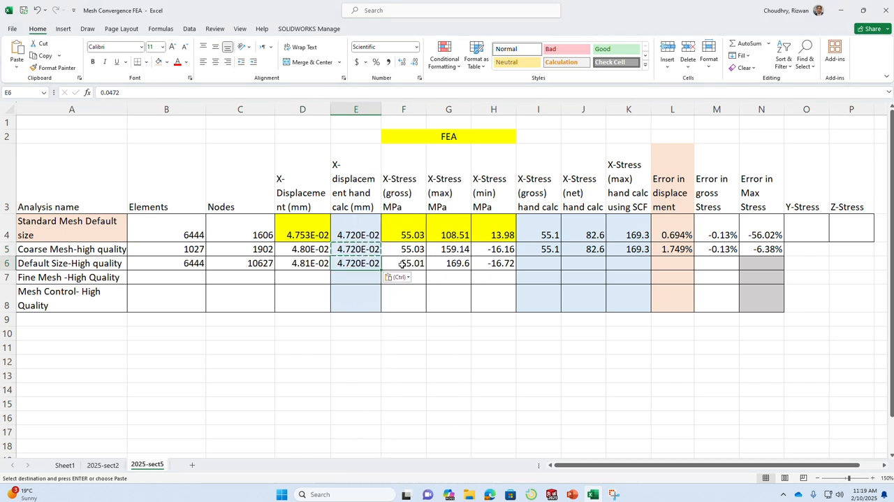
Copy the stress hand calculations and the three error formulas from the Coarse Mesh-high quality row into the Default Size-High quality row.
{"action": "left_click_drag", "start_coordinate": [549, 251], "coordinate": [759, 245]}
{"action": "right_click", "coordinate": [759, 243]}
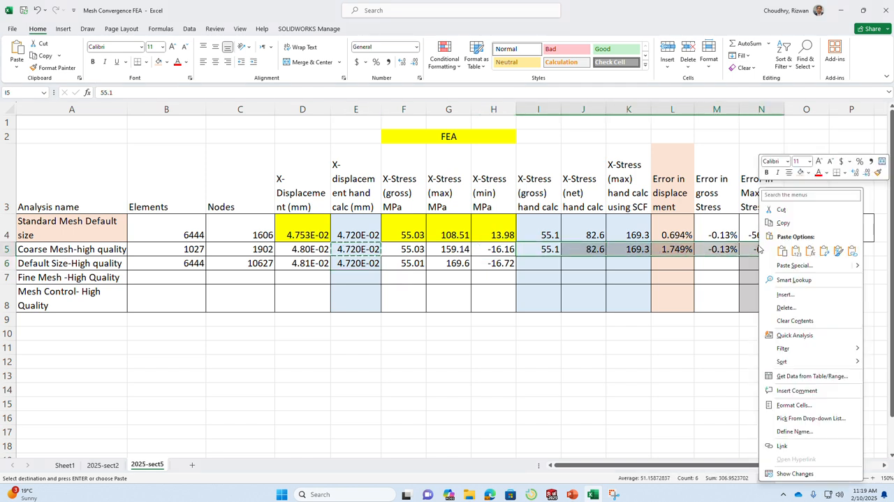
{"action": "left_click", "coordinate": [784, 222]}
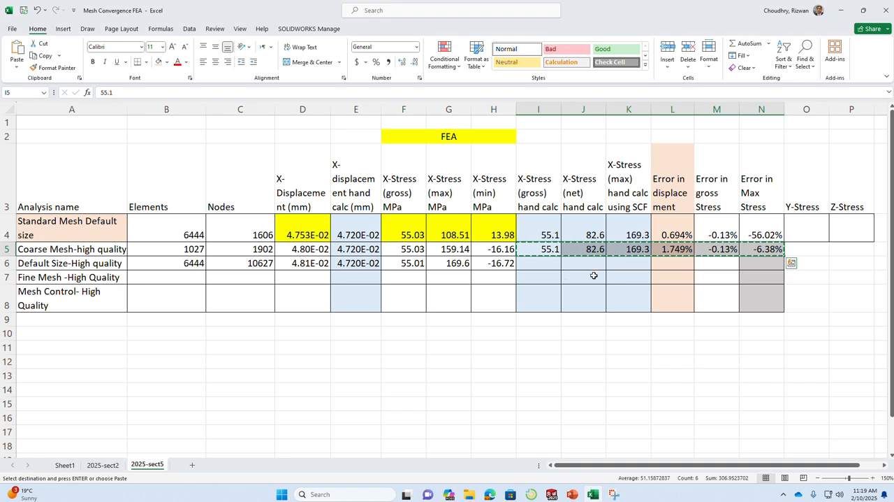
{"action": "left_click", "coordinate": [557, 265]}
{"action": "right_click", "coordinate": [556, 265]}
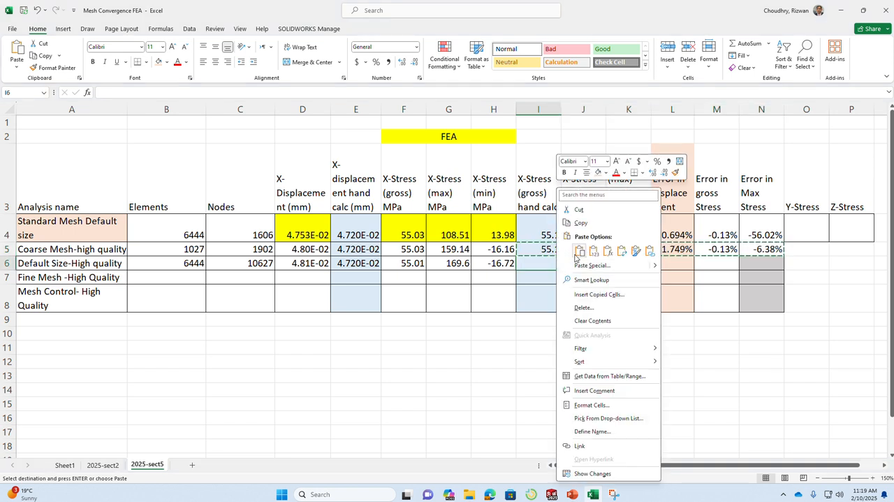
{"action": "left_click", "coordinate": [579, 253]}
{"action": "left_click", "coordinate": [709, 348]}
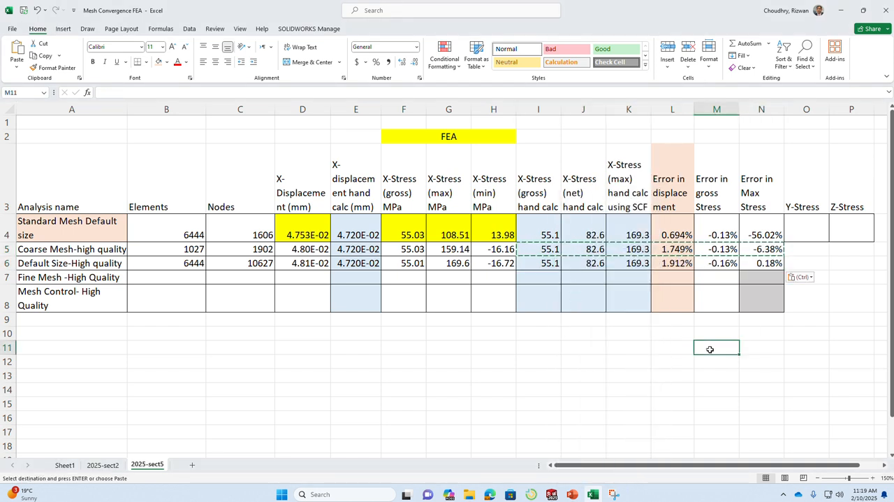
{"action": "key", "text": "Escape"}
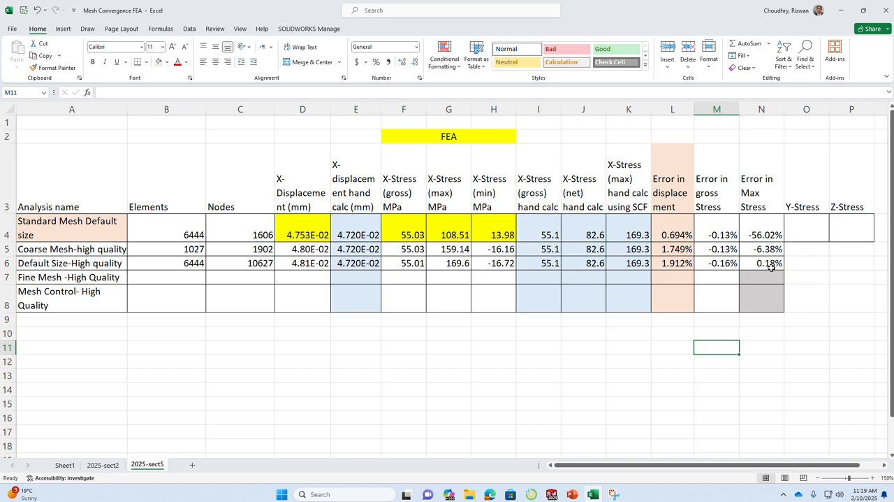
Check the displacement error formula in the Default Size-High quality row, then switch to SOLIDWORKS and save the notched bar part.
{"action": "left_click", "coordinate": [673, 264]}
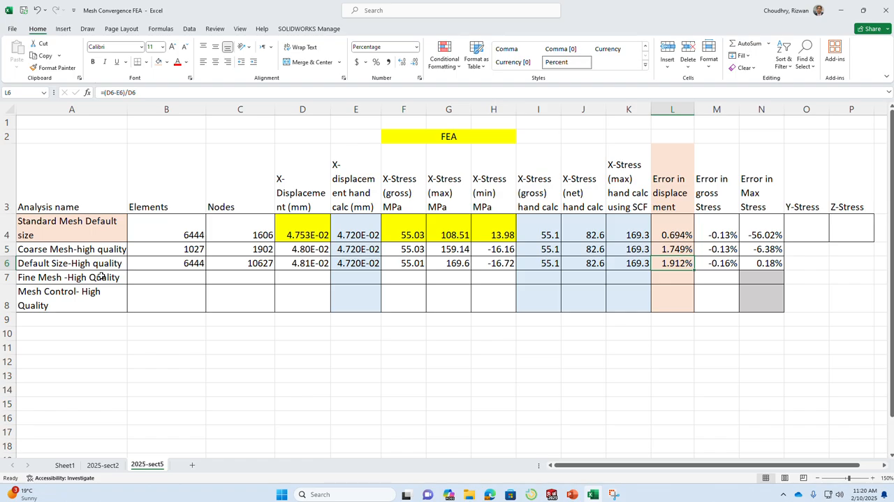
{"action": "key", "text": "alt+Tab"}
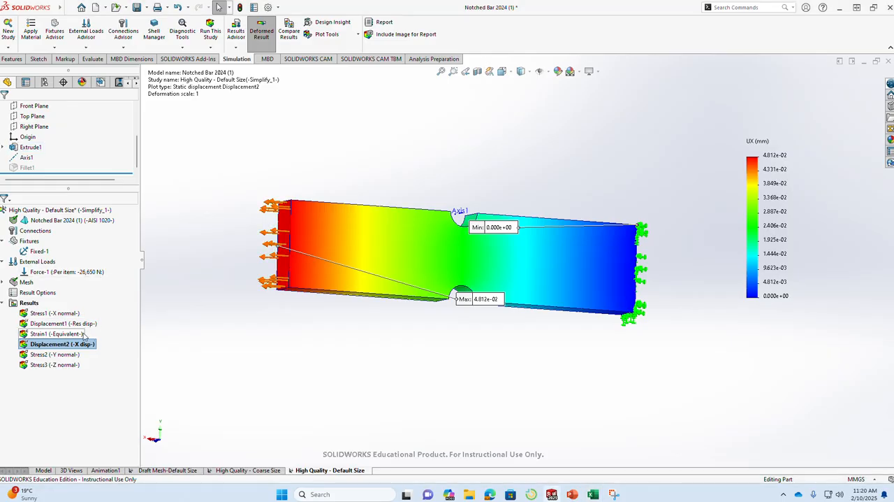
{"action": "left_click", "coordinate": [136, 8]}
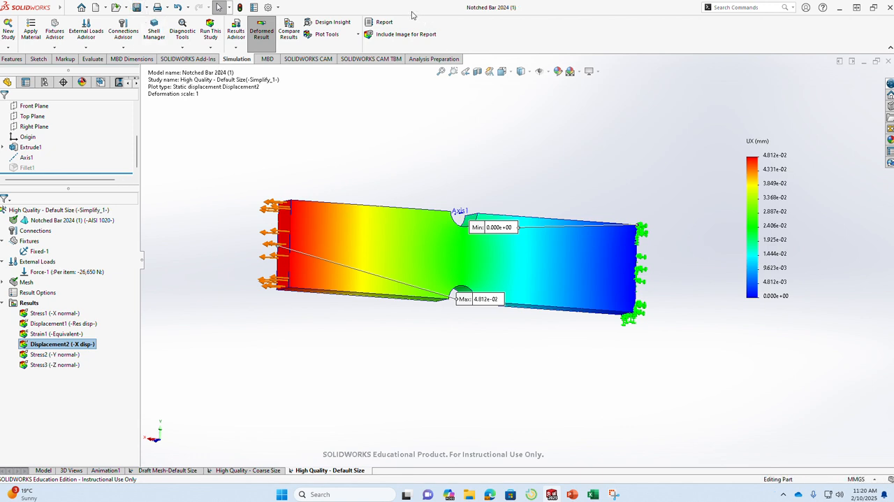